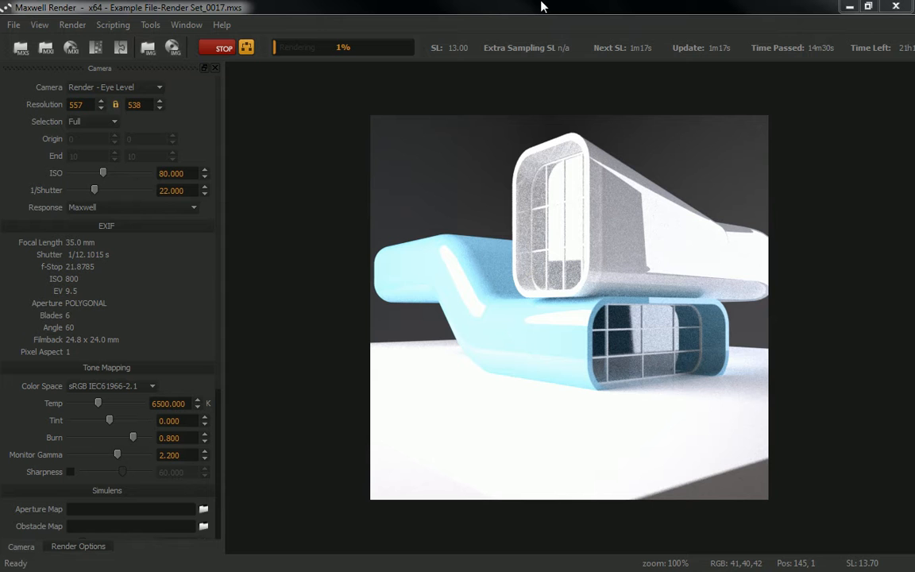
Stop the running Maxwell render, switch to Rhino and clone the Satin Blue material in the scene
click(229, 50)
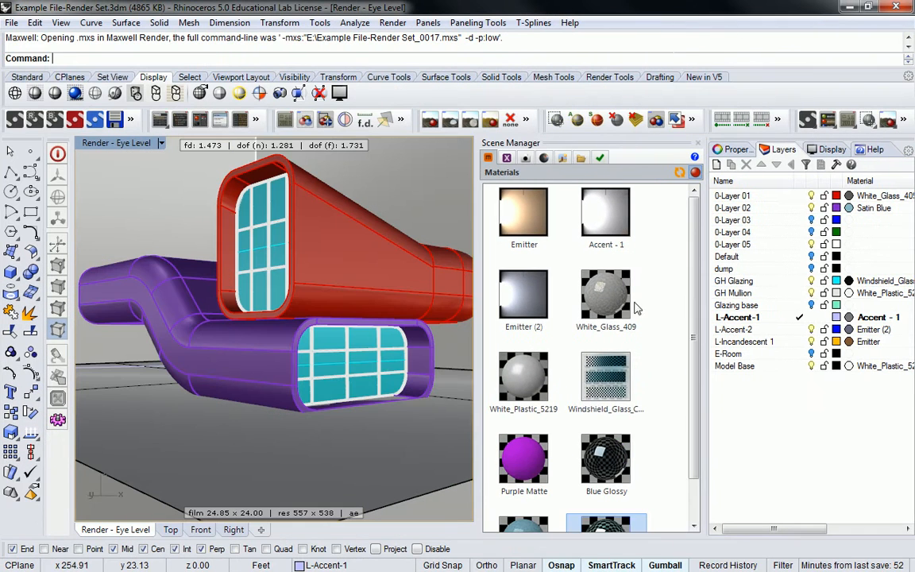
scroll(635, 397, down, 1)
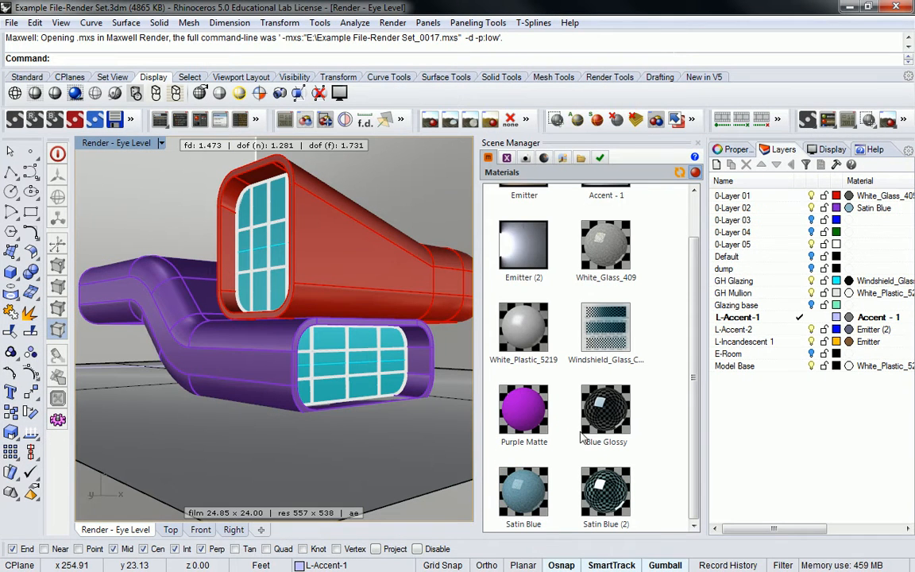
click(524, 492)
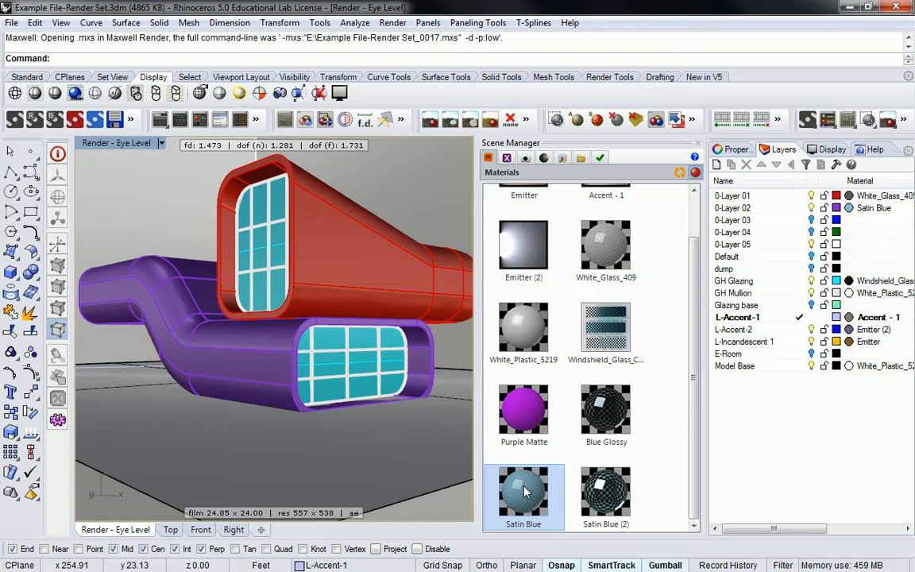
right_click(523, 492)
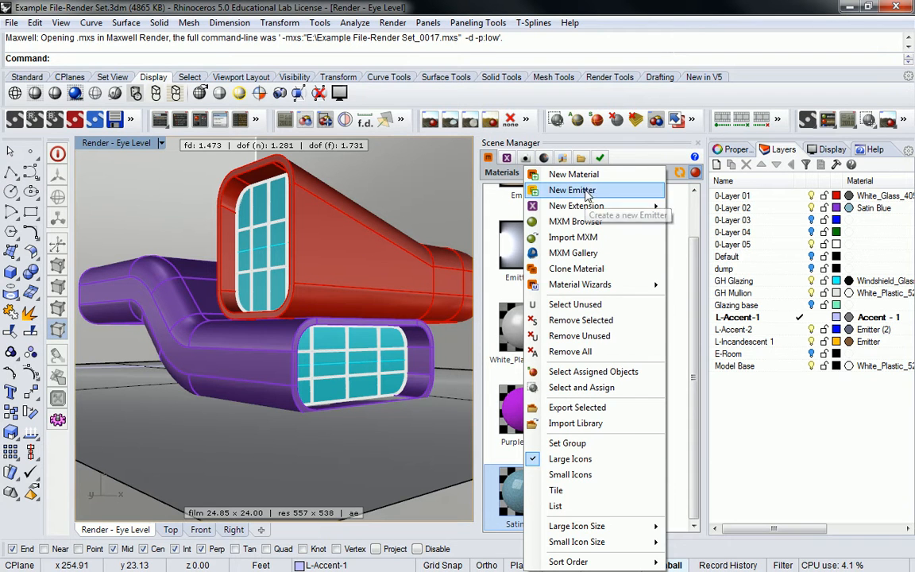
click(584, 268)
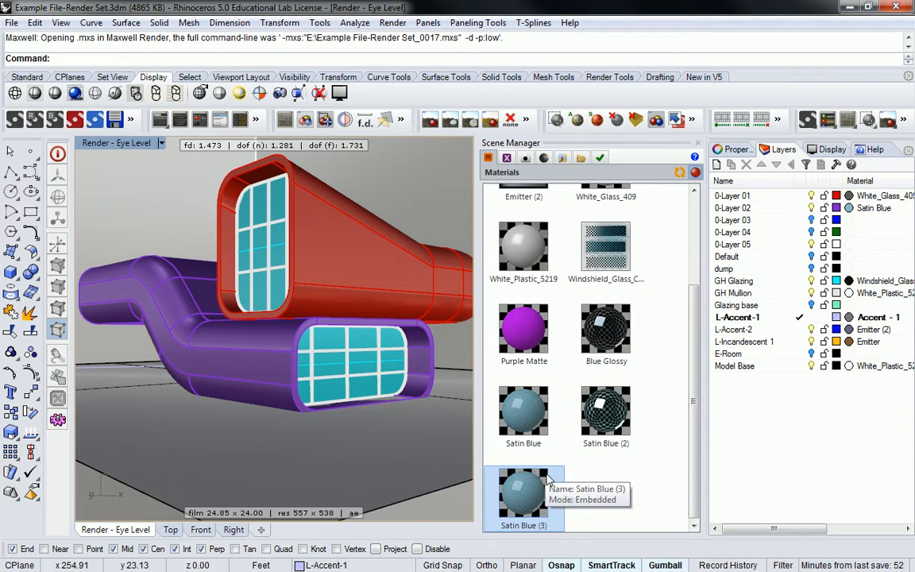
Open the cloned Satin Blue (3) material for editing and show the settings of its Blue Matte BSDF
right_click(516, 477)
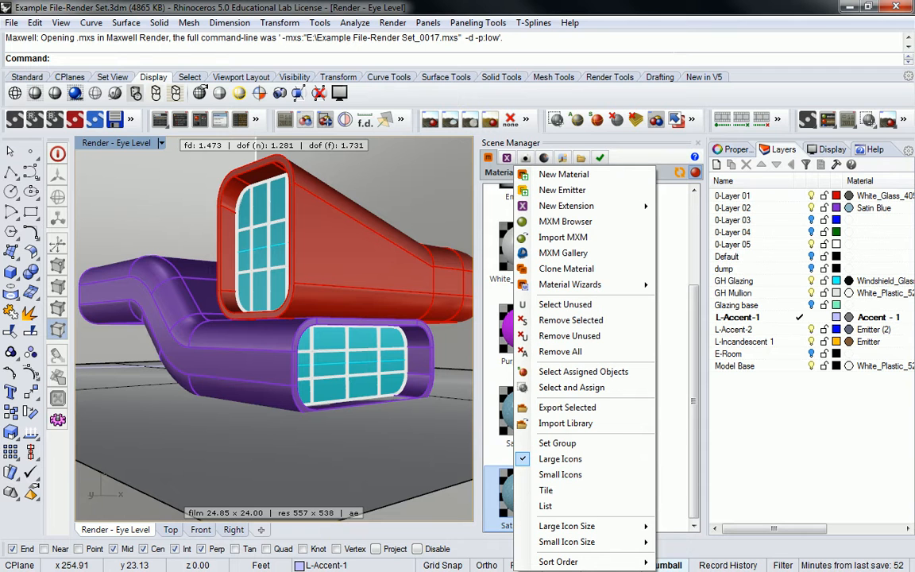
drag(913, 0, 369, 62)
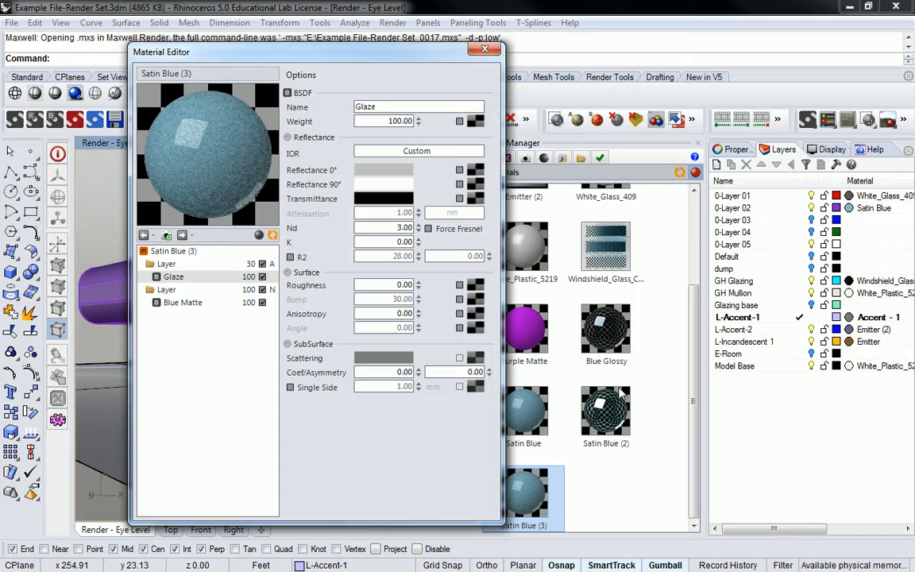
click(205, 303)
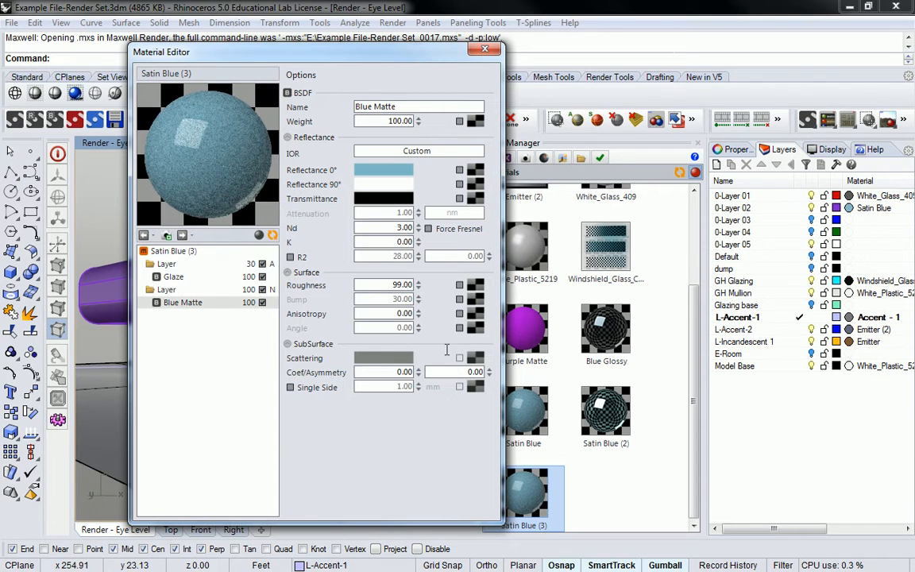
click(207, 292)
click(205, 305)
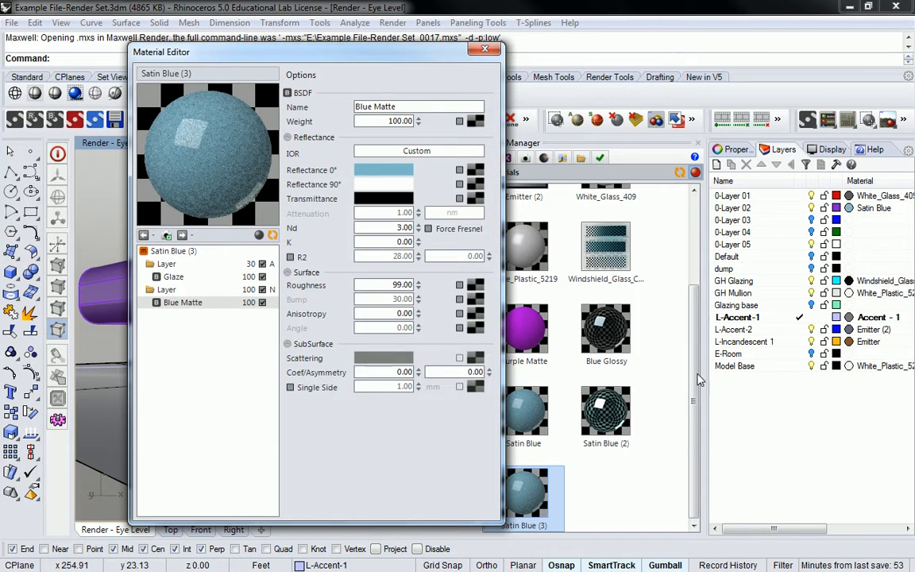
Set the Blue Matte roughness of the Satin Blue (2) material to 30 and refresh its preview
click(620, 426)
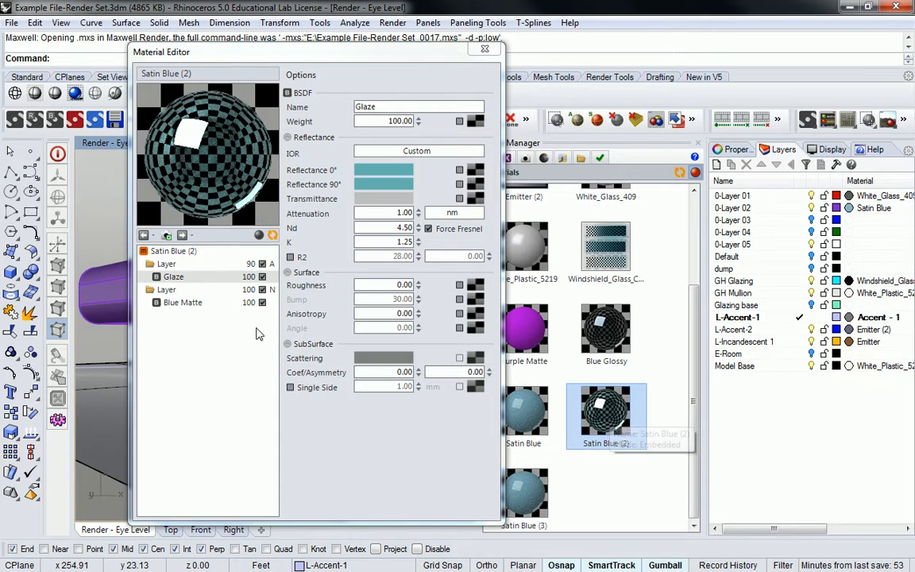
click(195, 303)
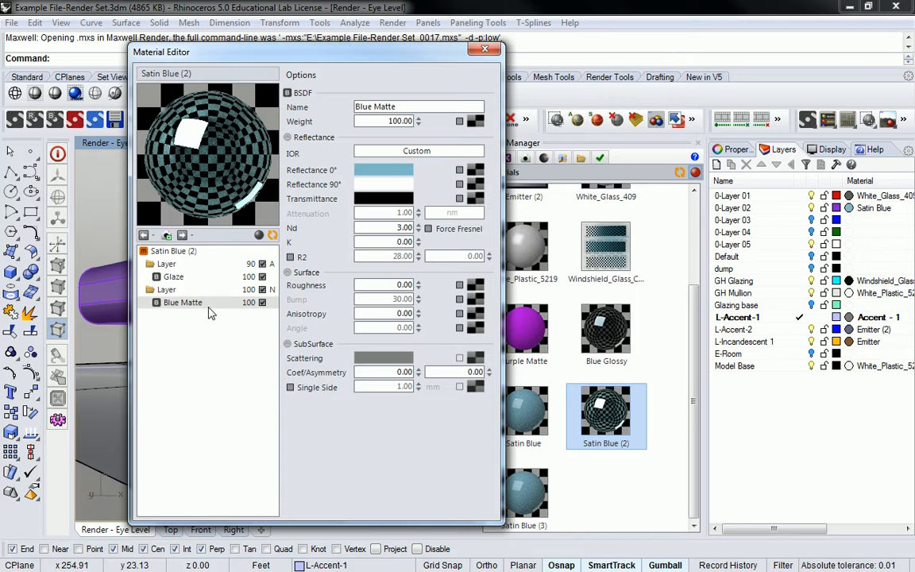
click(402, 284)
text(30)
key(Tab)
click(272, 236)
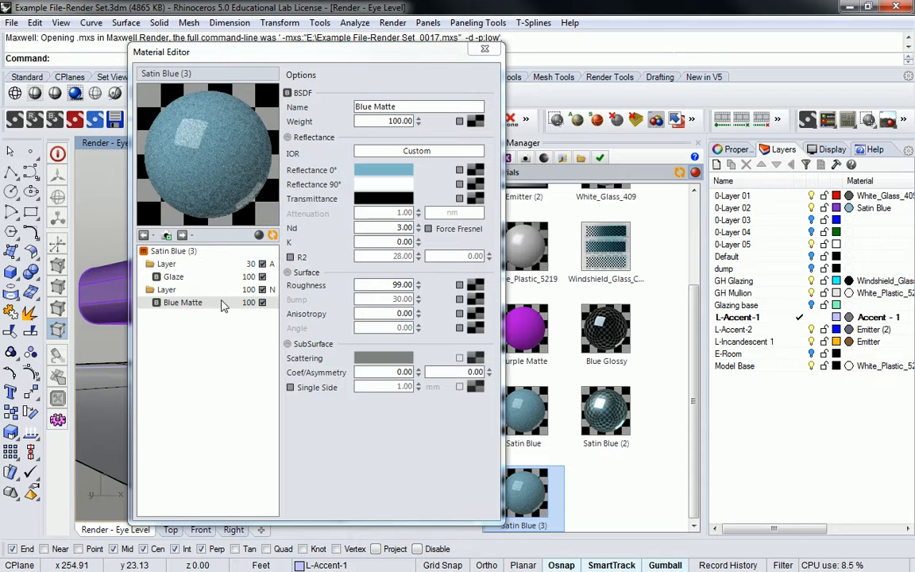
Set the Blue Matte roughness of the Satin Blue (3) material to 30 and refresh its preview
drag(383, 287, 476, 287)
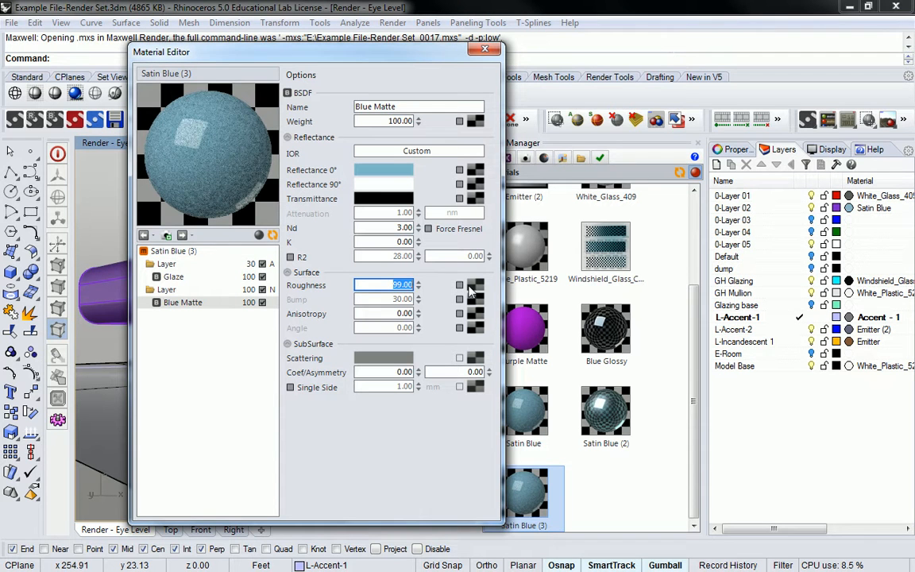
text(30)
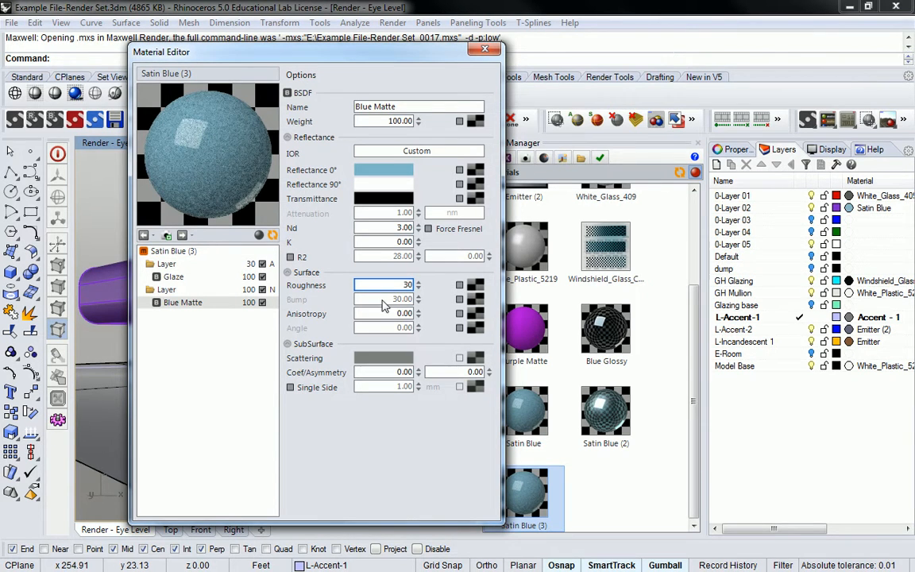
click(391, 229)
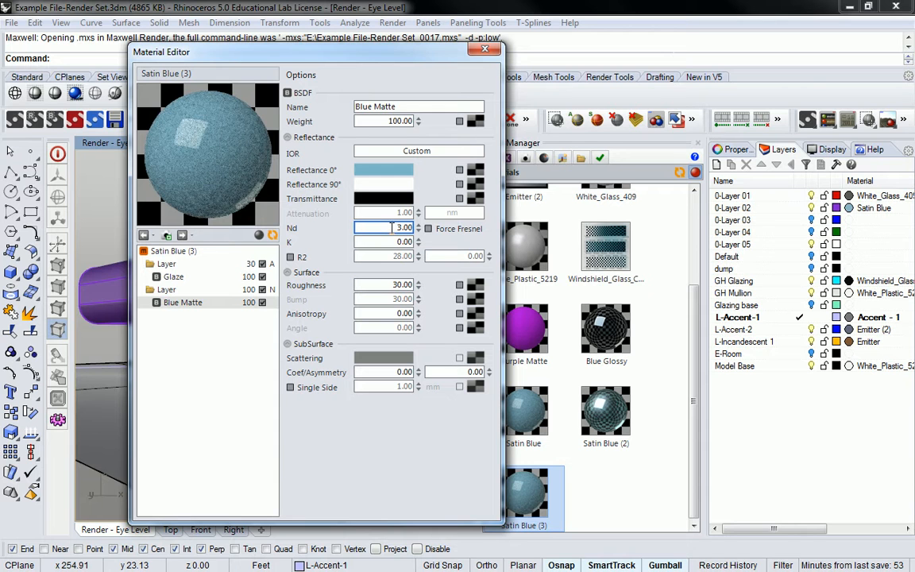
click(273, 235)
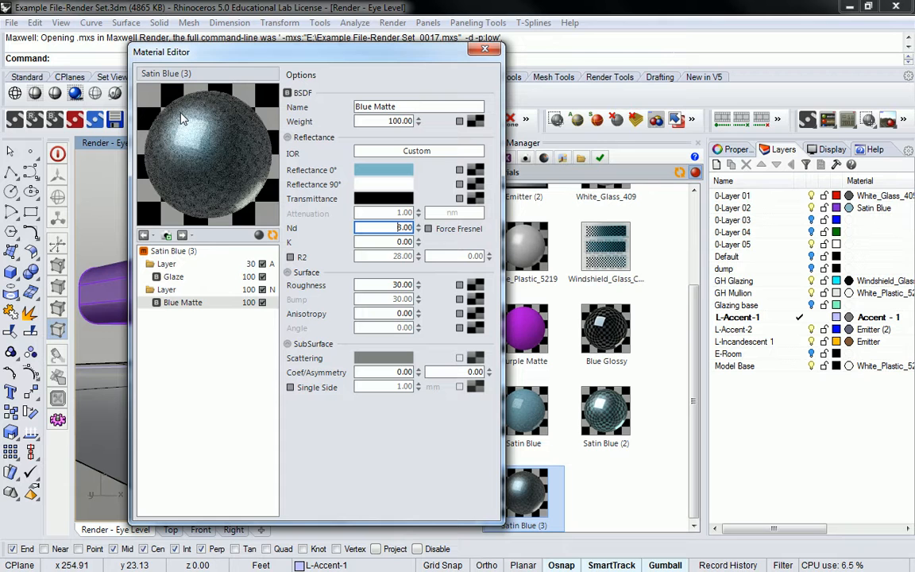
Set the Reflectance 0° colour of the Satin Blue (3) Glaze BSDF to a lightened teal, RGB 101, 177, 177
click(212, 278)
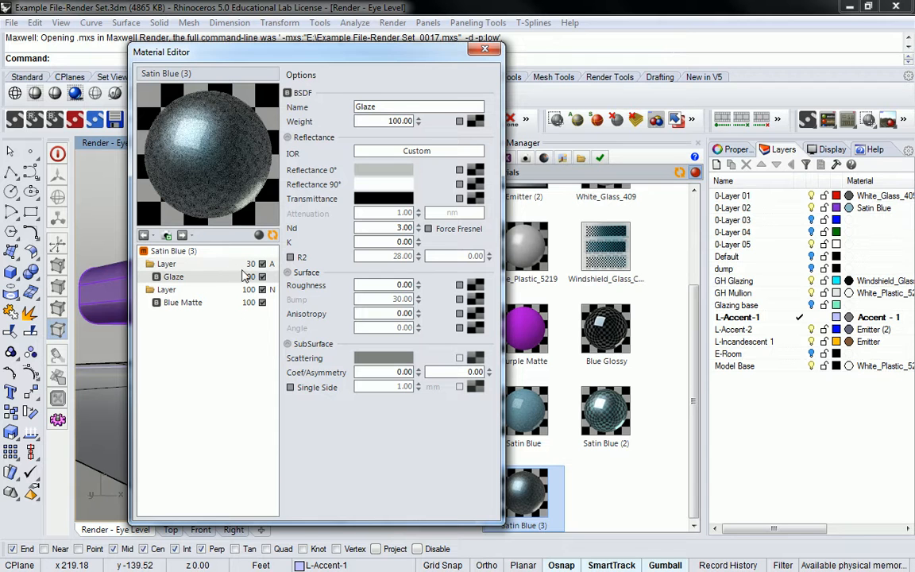
click(231, 264)
click(230, 277)
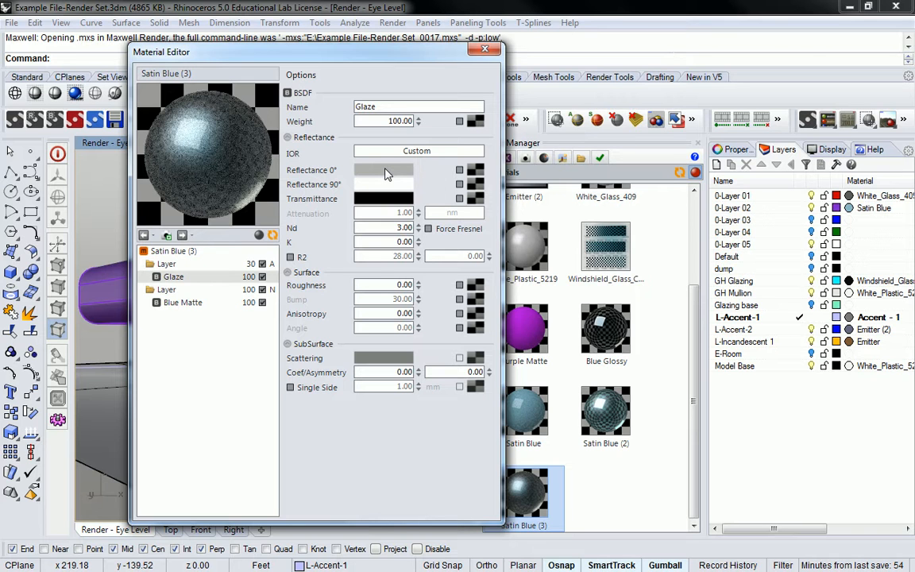
click(386, 174)
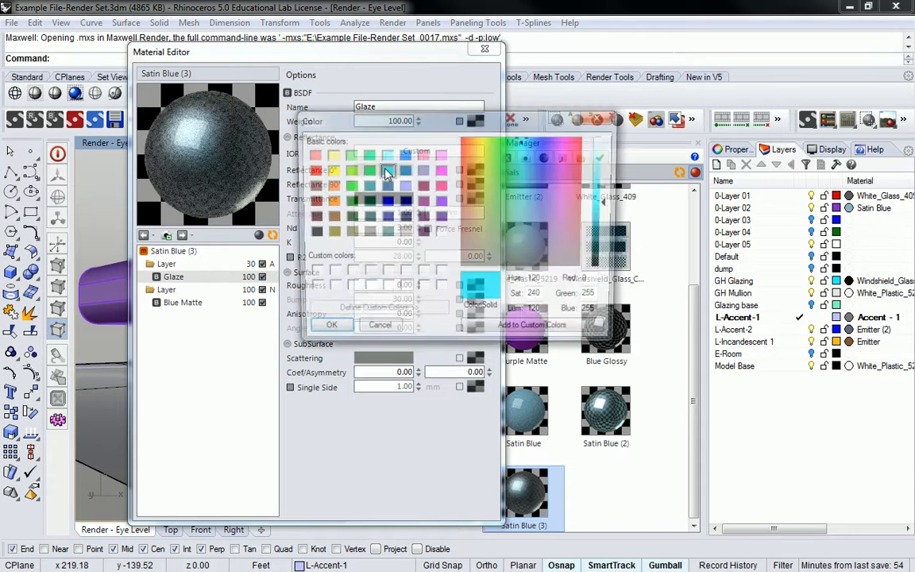
click(385, 233)
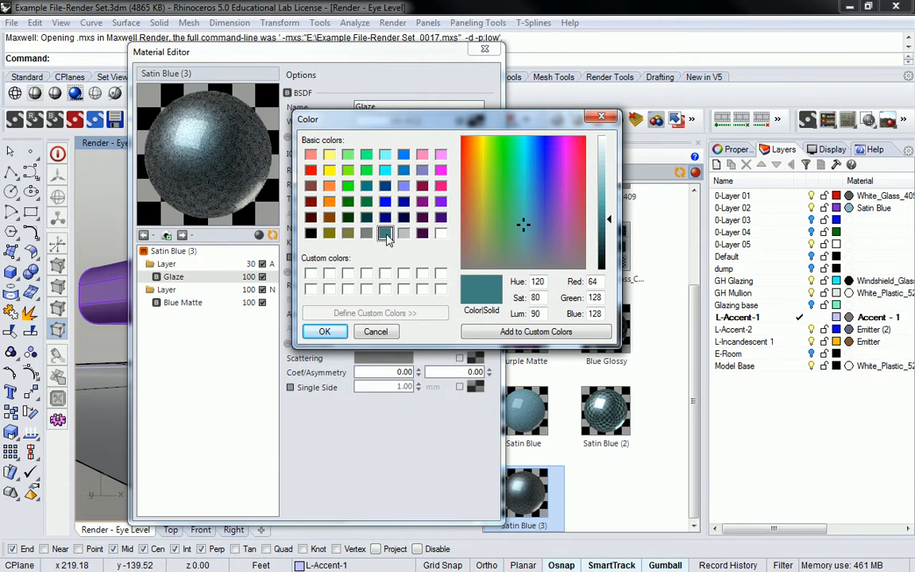
click(602, 195)
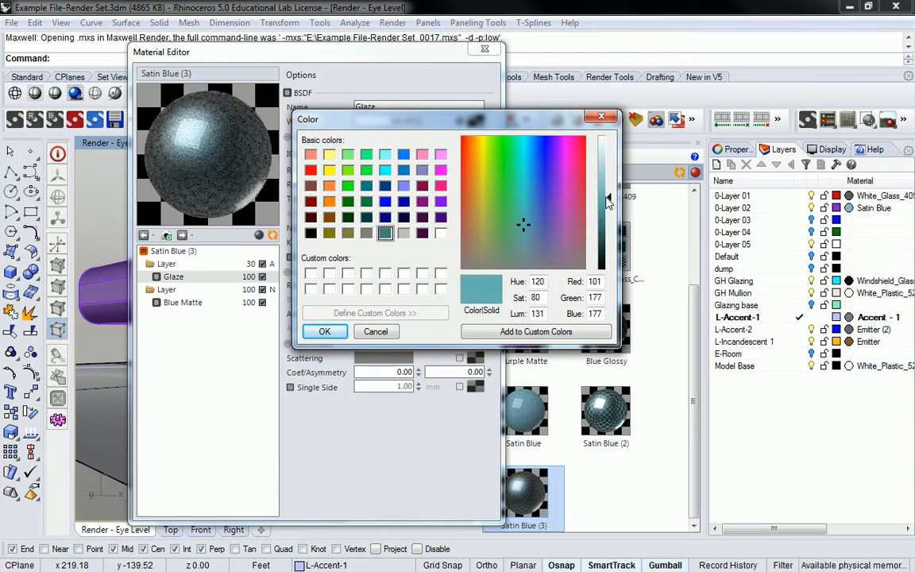
click(320, 332)
Set the Glaze's Reflectance 90° colour to a matching teal, about RGB 99, 177, 177, and refresh the material preview
click(381, 187)
click(388, 235)
click(602, 198)
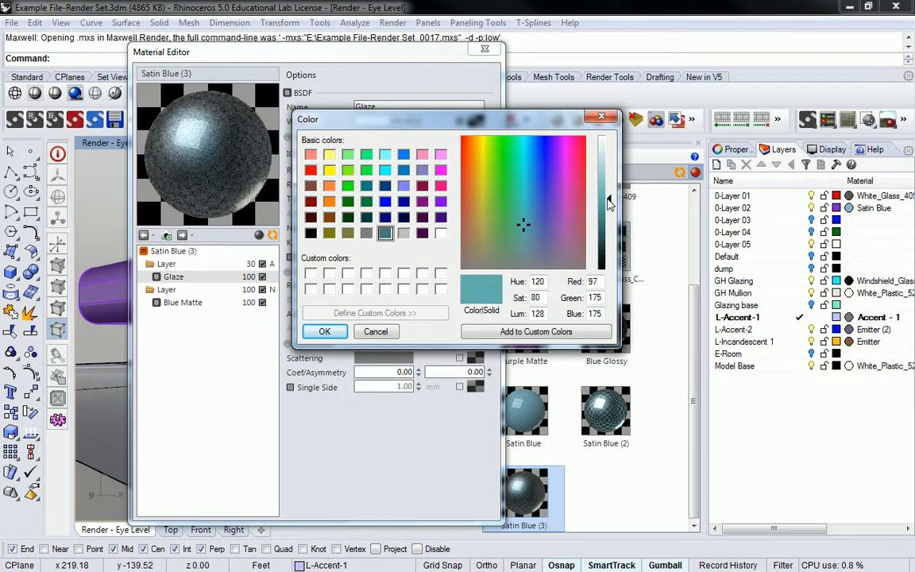
click(322, 331)
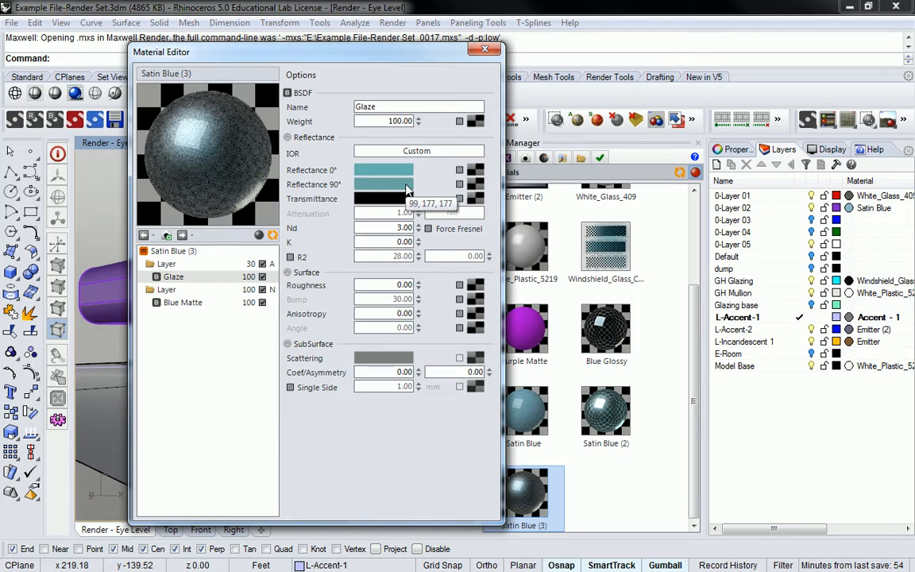
click(272, 235)
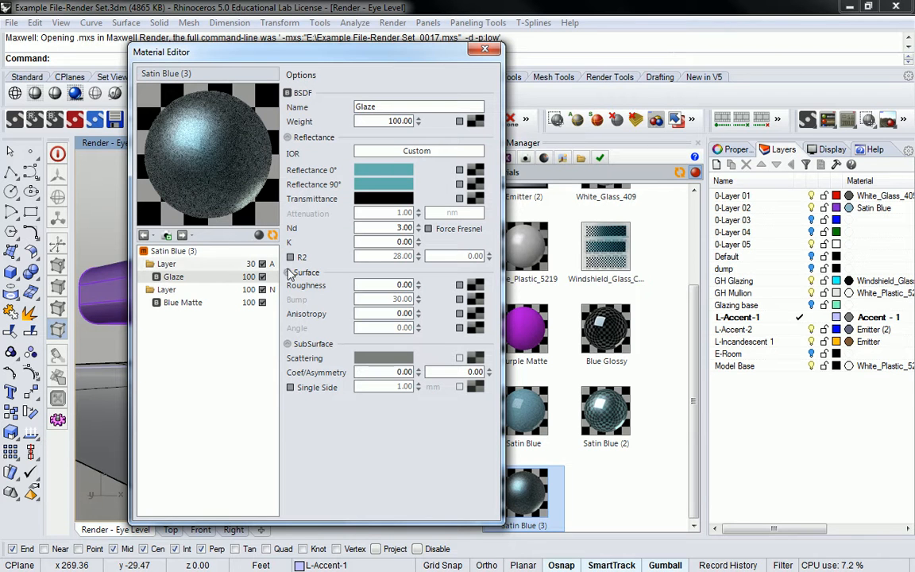
Check the Glaze settings of Satin Blue (2), set the Satin Blue (3) Glaze to Nd 4.5 and K 1.25, and refresh the preview
click(605, 410)
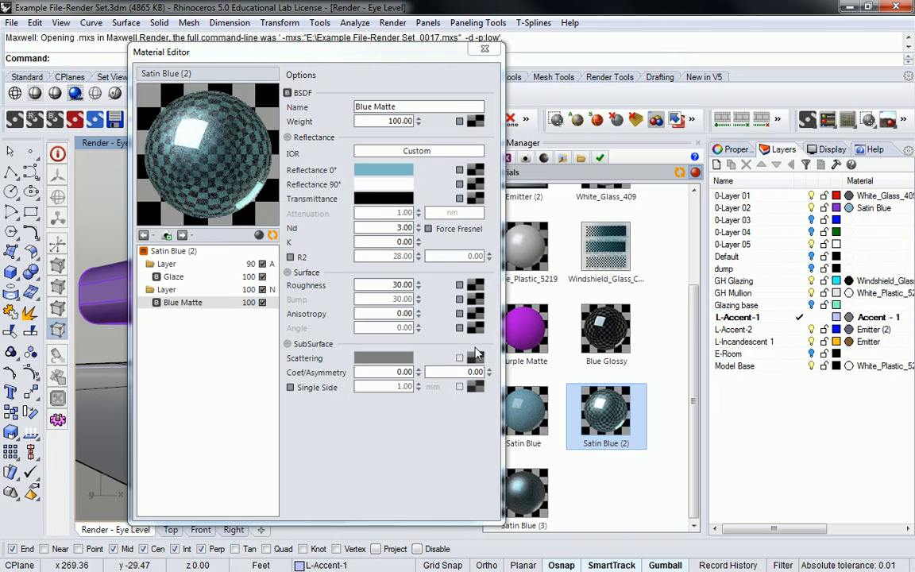
click(173, 276)
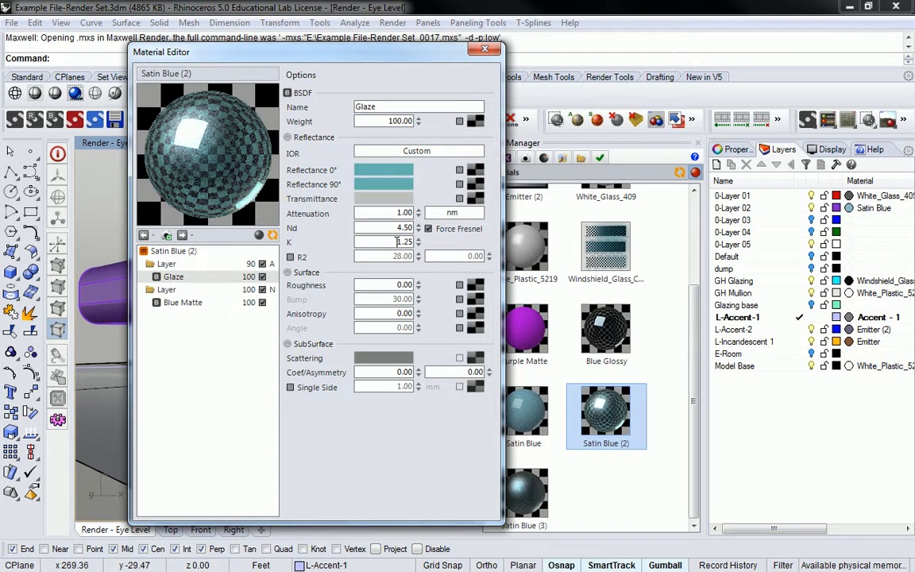
click(524, 491)
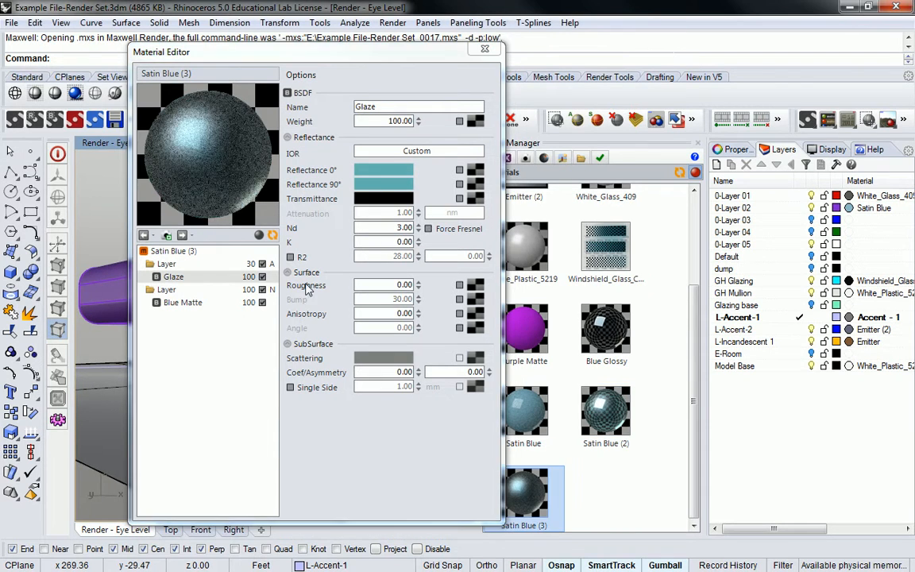
double_click(378, 229)
text(4)
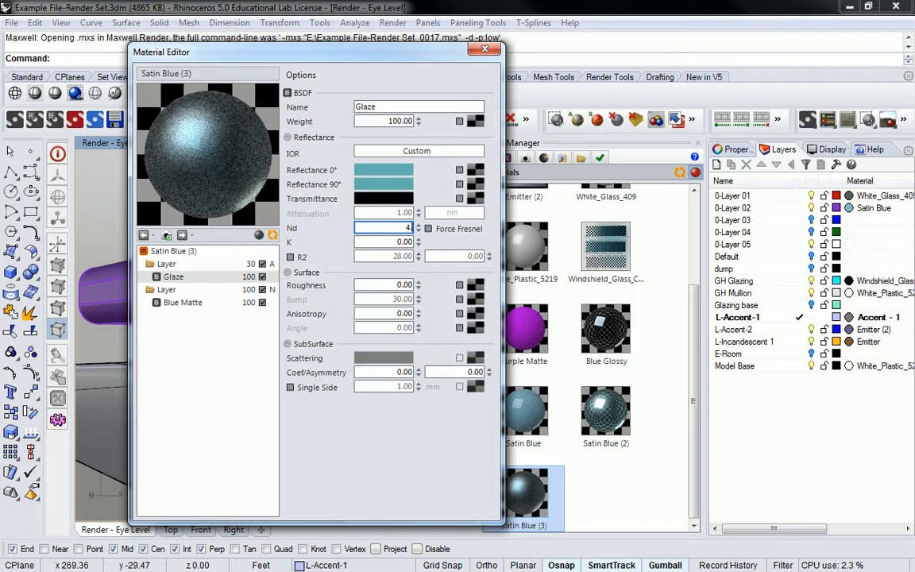
text(.5)
double_click(404, 240)
text(1.25)
click(400, 228)
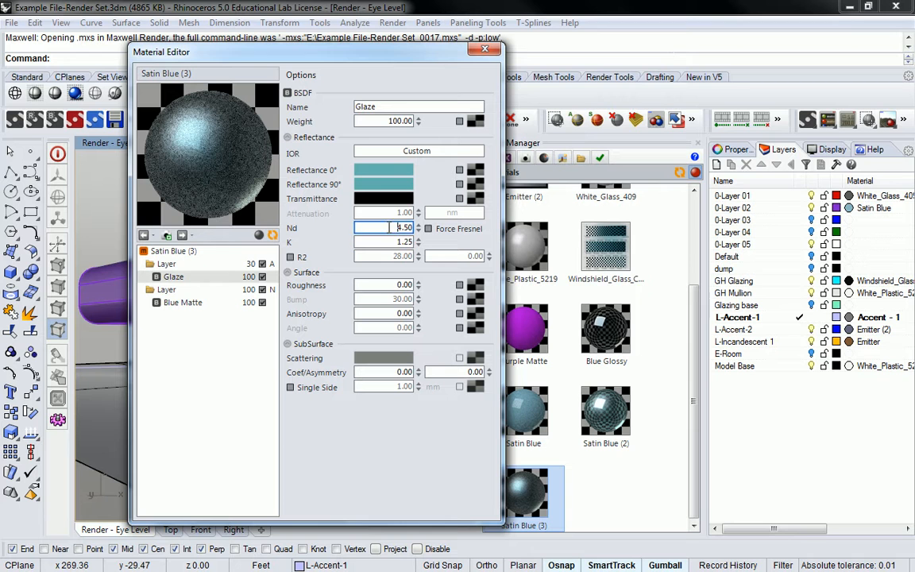
click(272, 237)
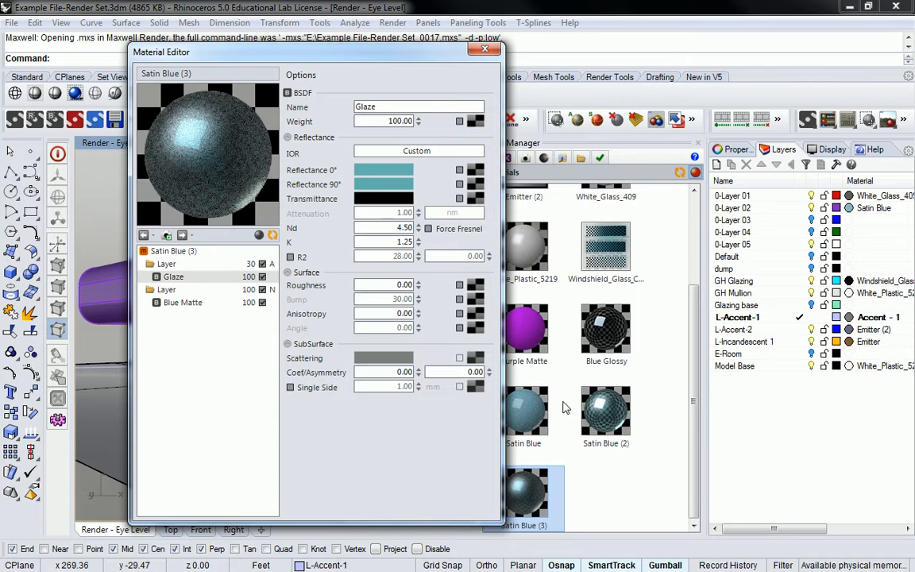
Set the Transmittance colour of the Satin Blue (3) Glaze to light grey, RGB 192, 192, 192, and refresh the preview
click(612, 421)
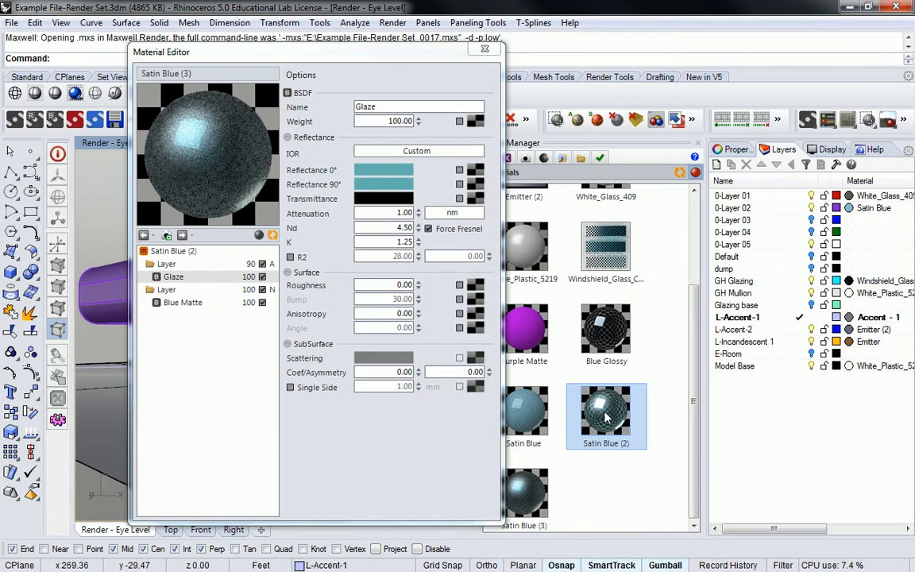
click(555, 486)
click(385, 199)
click(404, 233)
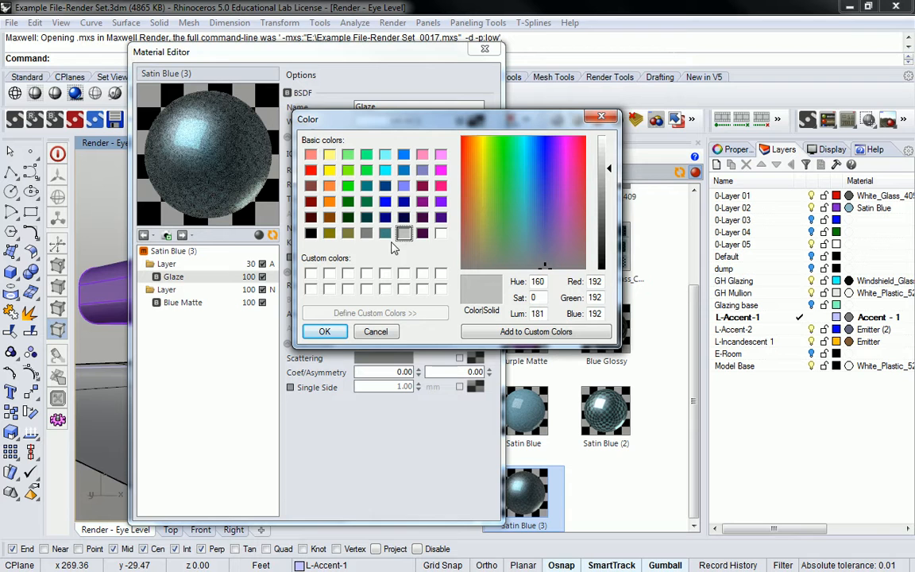
click(327, 333)
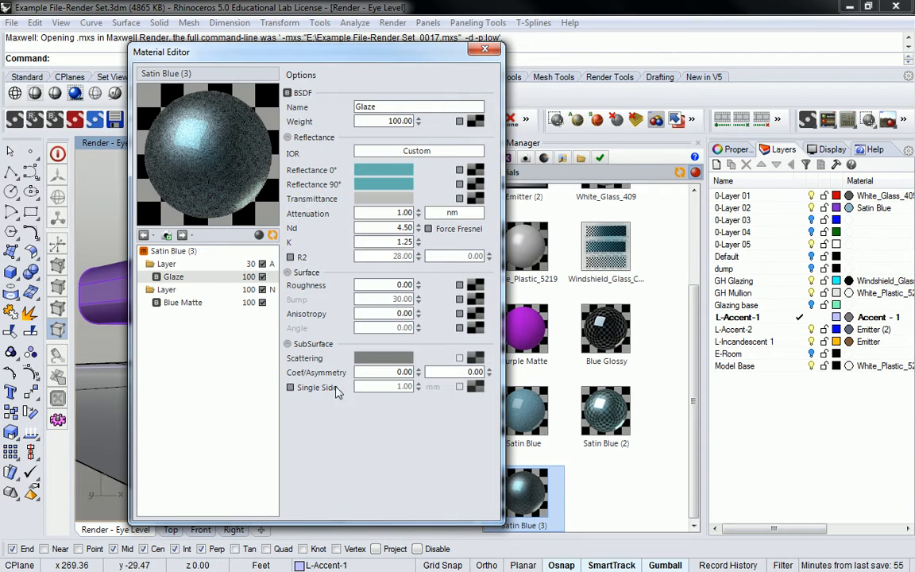
click(272, 239)
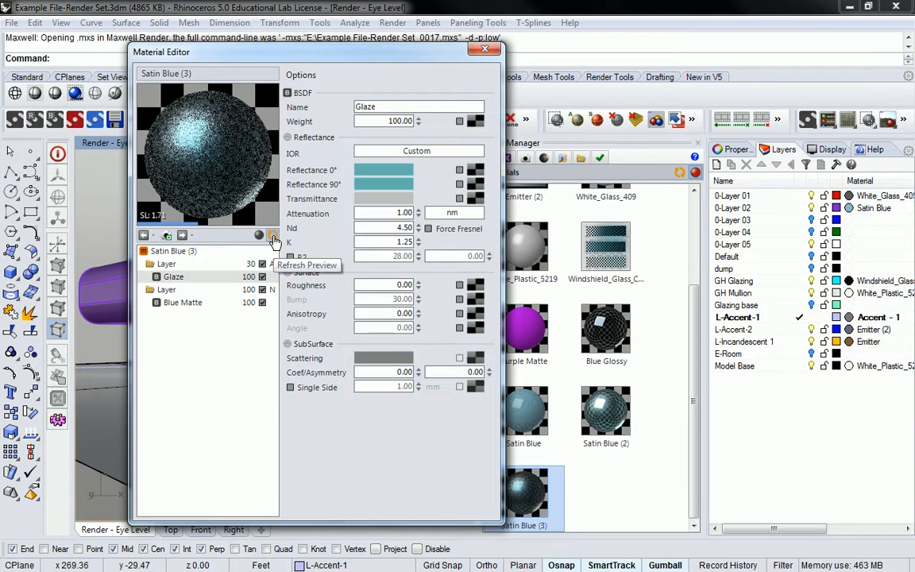
Set the Opacity of the Satin Blue (3) layer holding the Glaze to 90 and refresh the preview
click(231, 266)
double_click(395, 121)
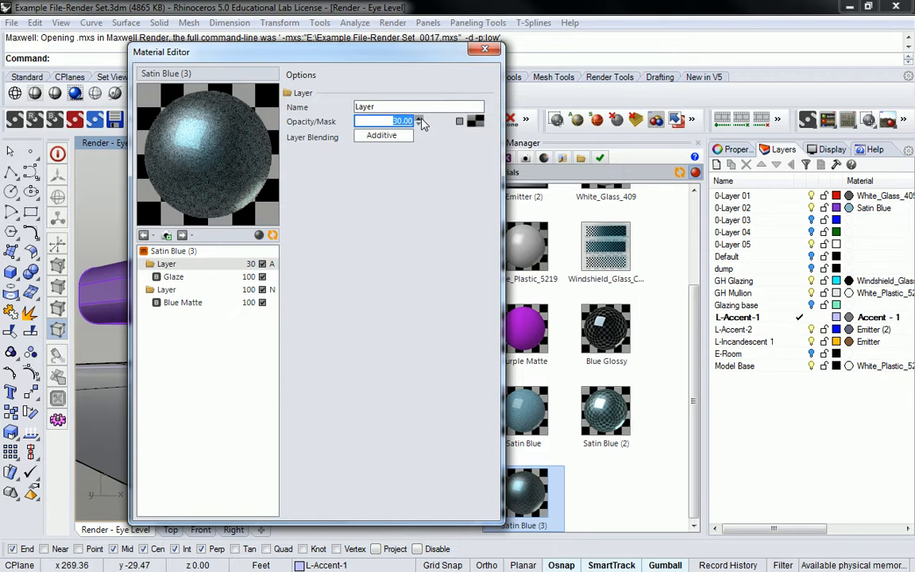
text(90)
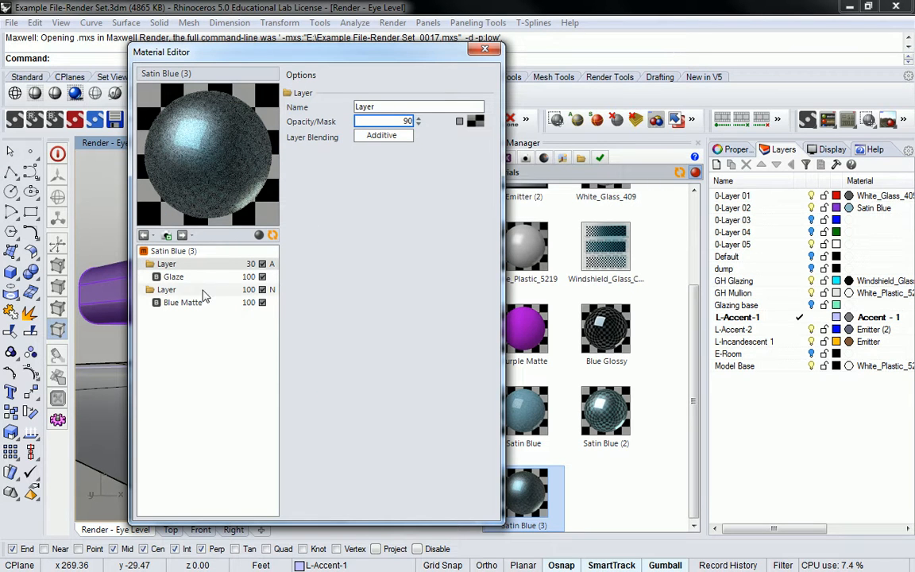
click(173, 276)
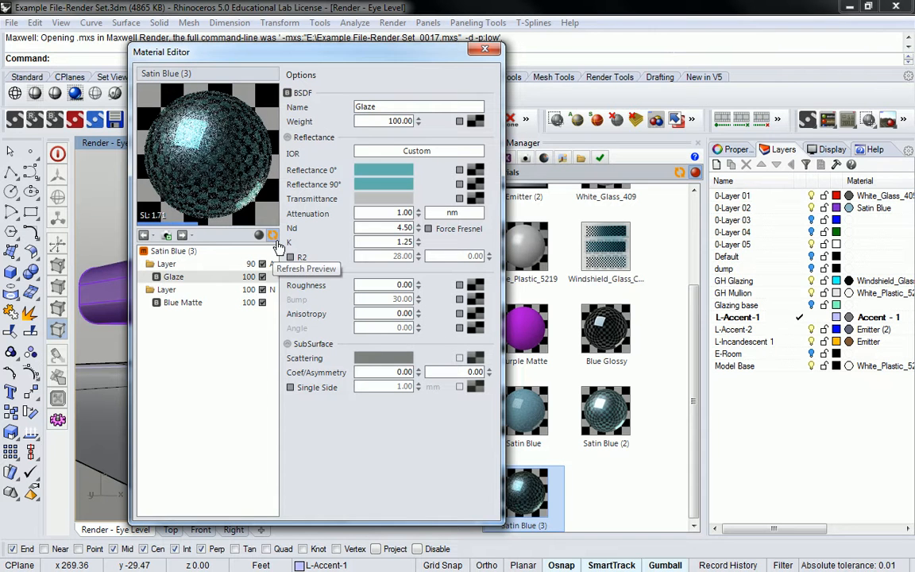
Compare the layer and Glaze settings with those of Satin Blue (2), and turn on Force Fresnel for the Satin Blue (3) Glaze
click(215, 264)
click(215, 276)
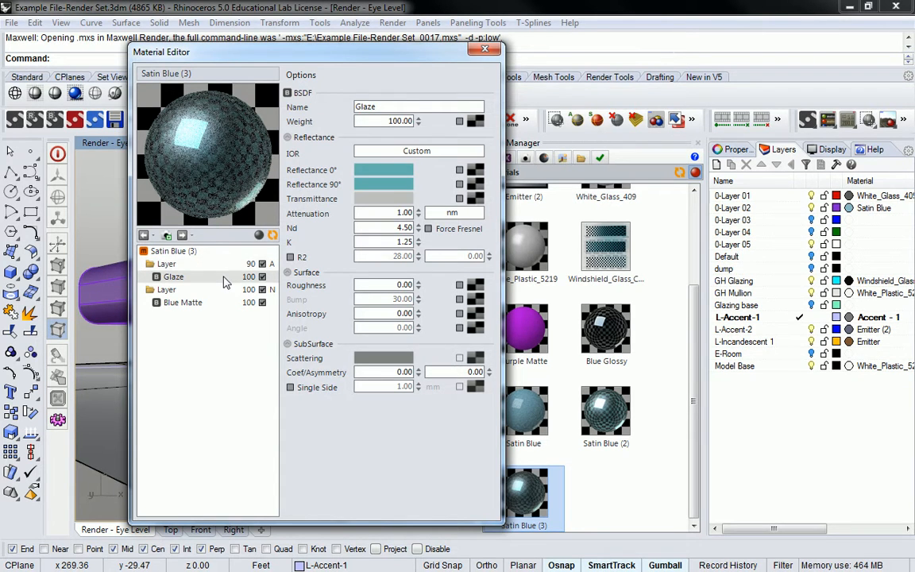
click(609, 415)
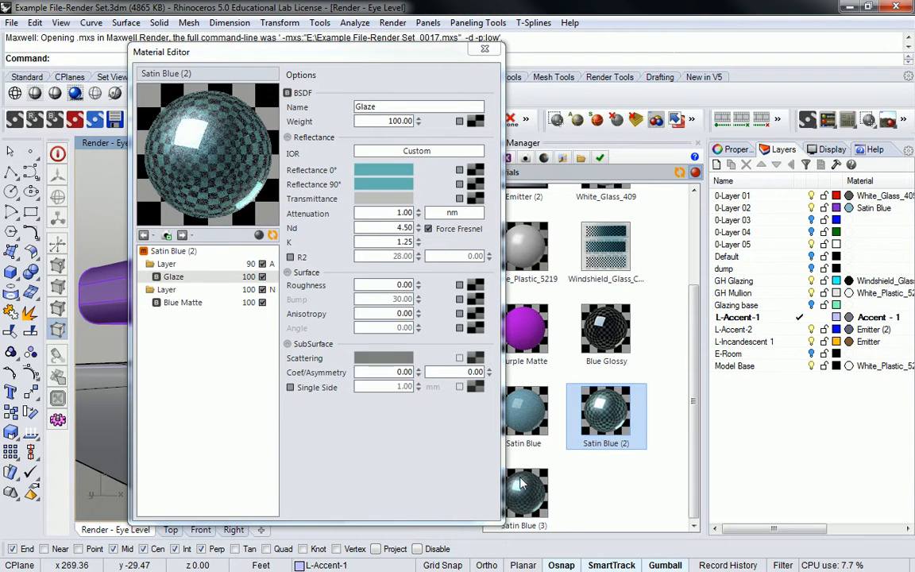
click(225, 264)
click(227, 276)
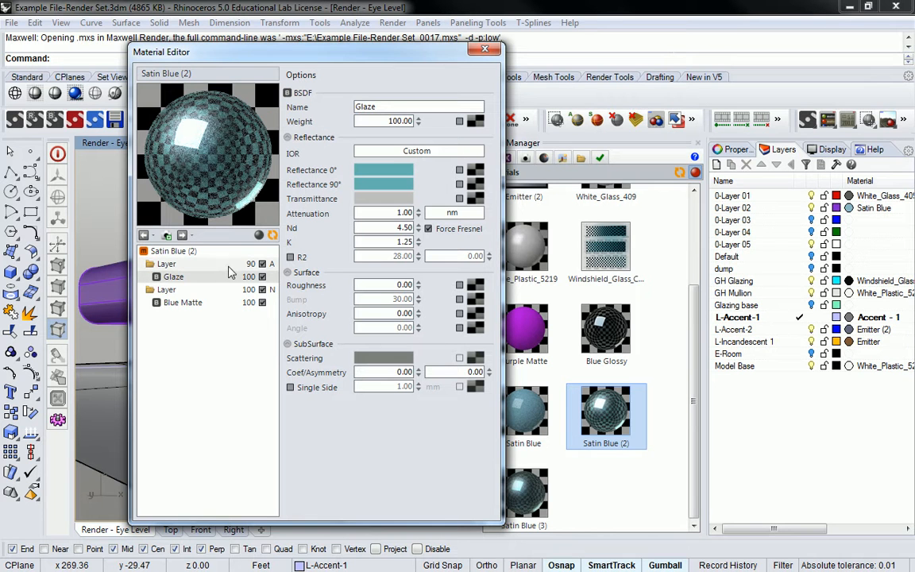
click(525, 487)
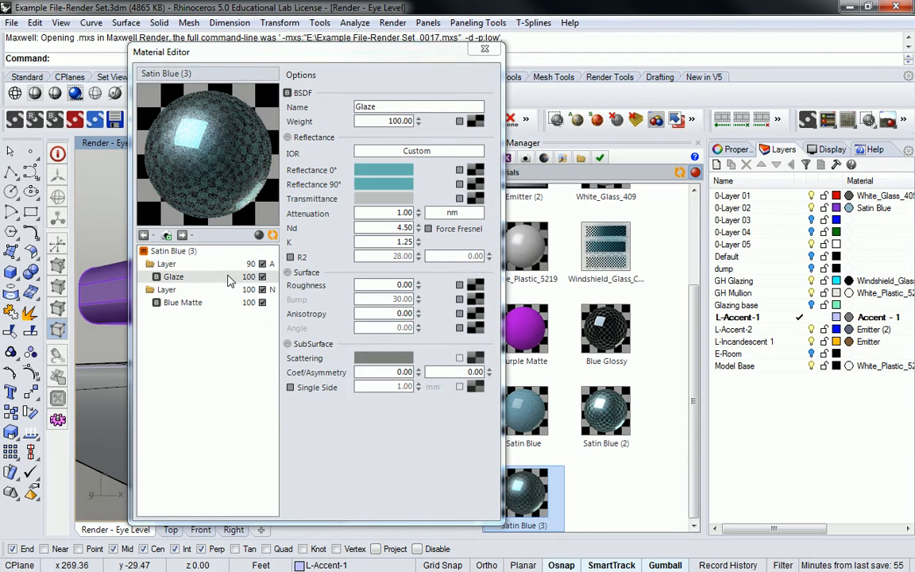
click(428, 228)
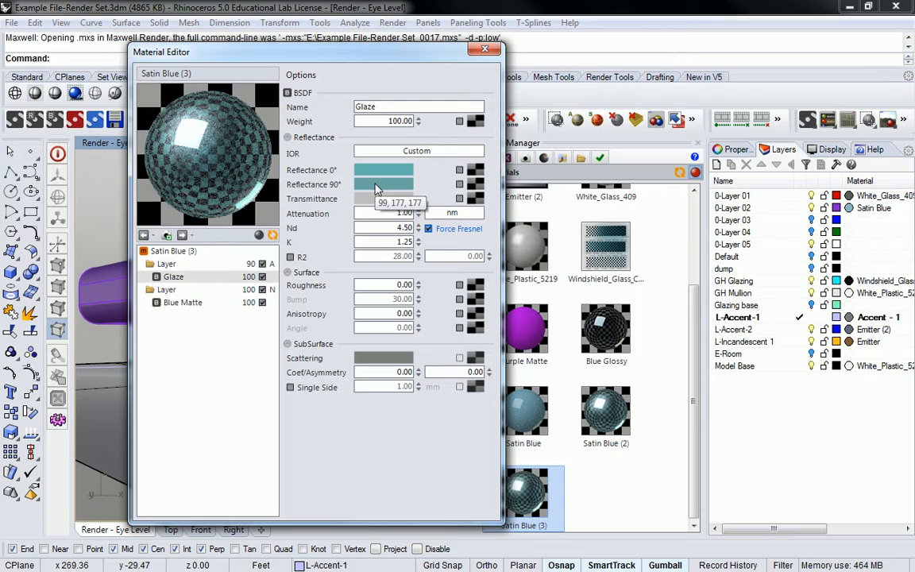
Try a Roughness of 100 on the Blue Matte BSDF of Satin Blue (3) and refresh the preview
click(203, 306)
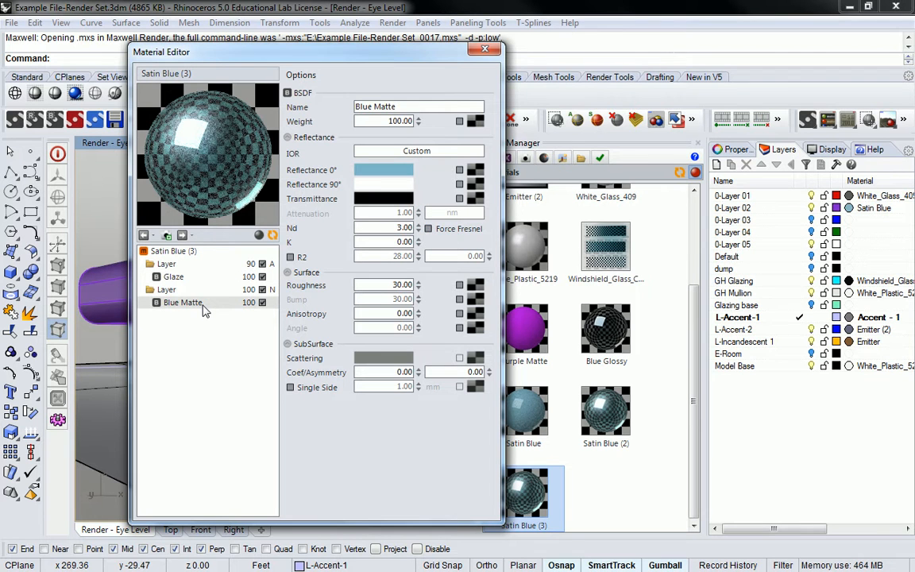
drag(392, 282, 446, 279)
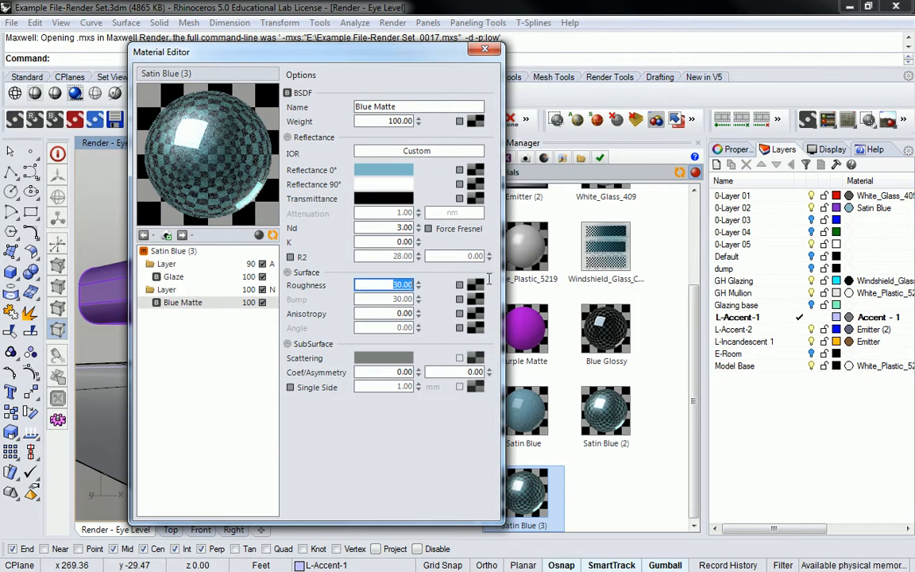
text(10)
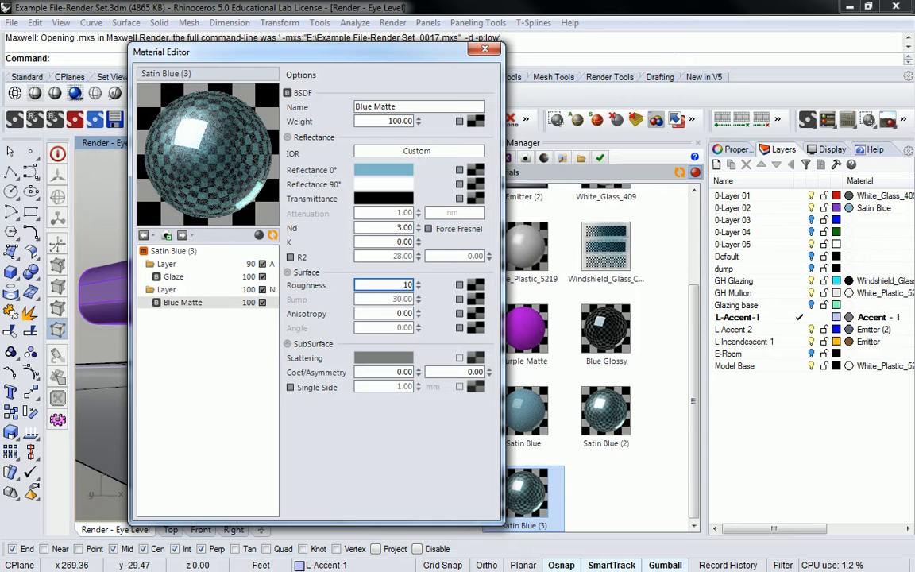
text(0)
click(273, 236)
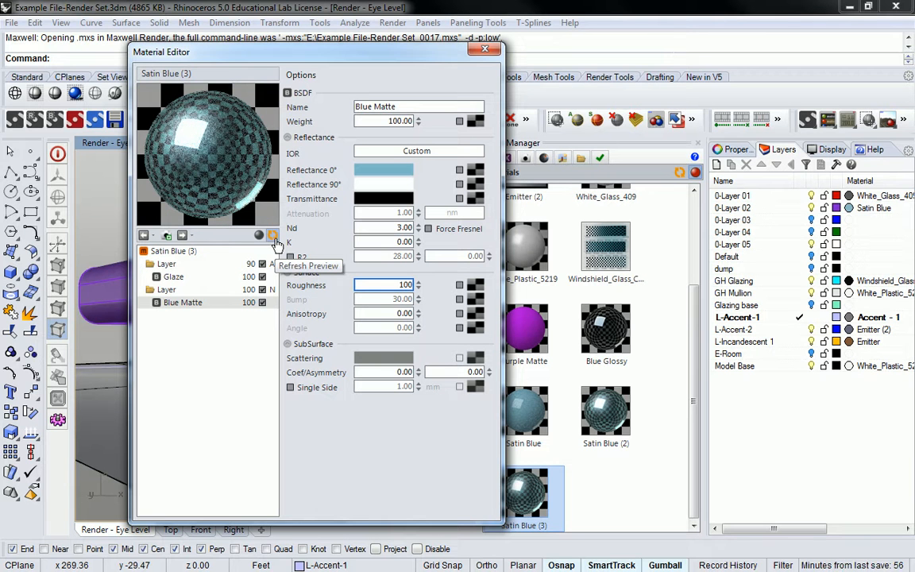
click(233, 291)
click(230, 302)
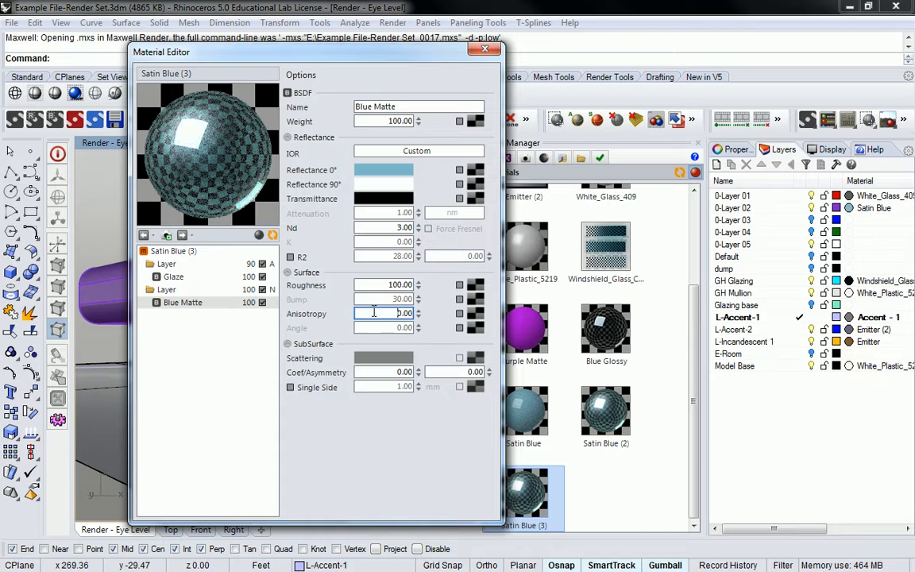
click(272, 236)
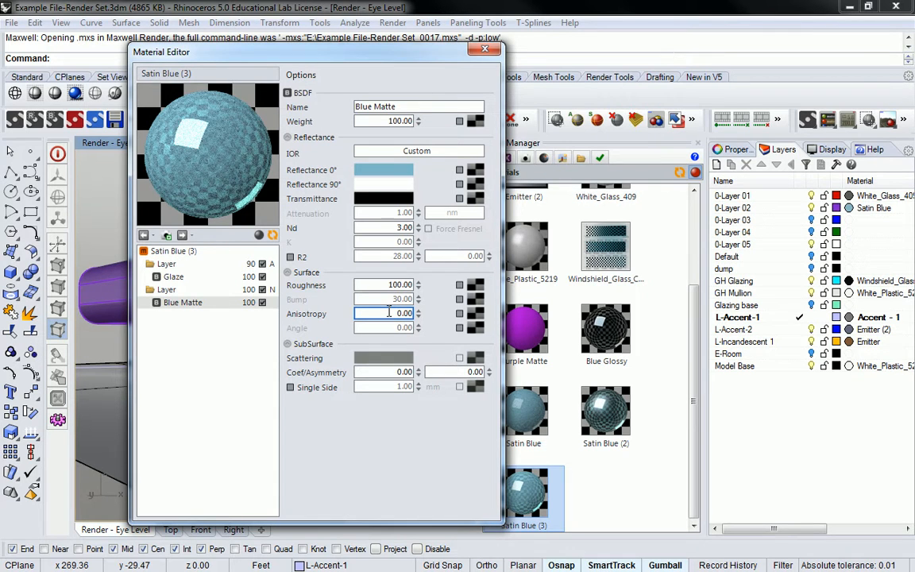
Try a Roughness of 20 on the Blue Matte BSDF and refresh the preview
drag(379, 284, 451, 287)
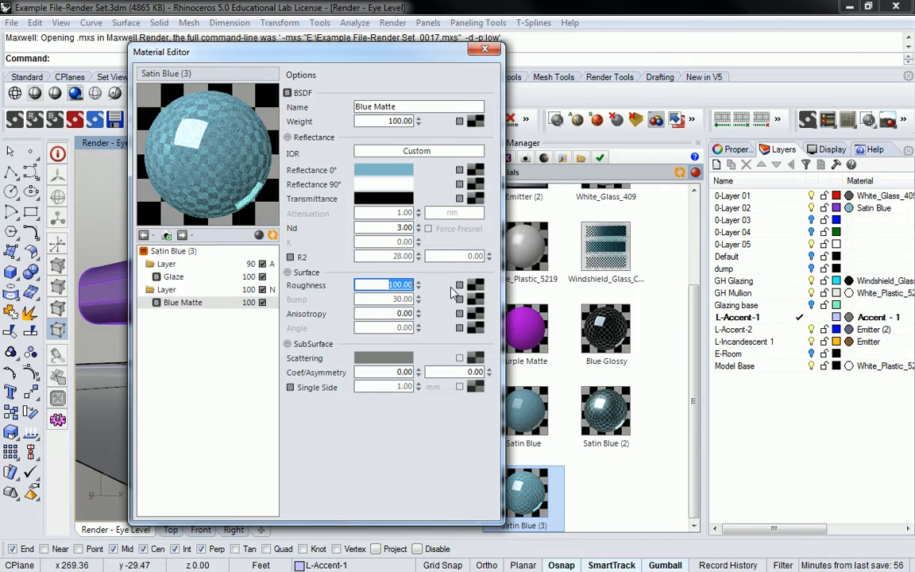
text(20)
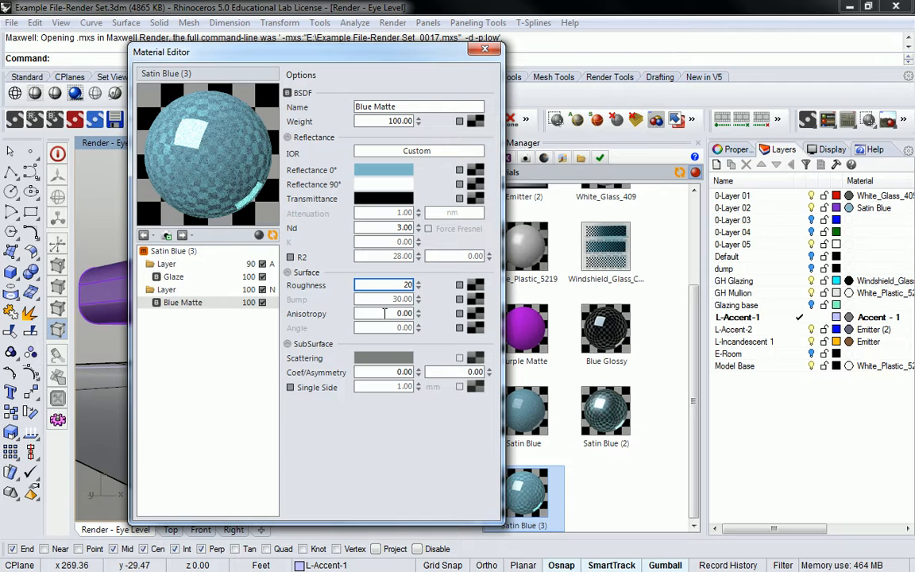
click(272, 237)
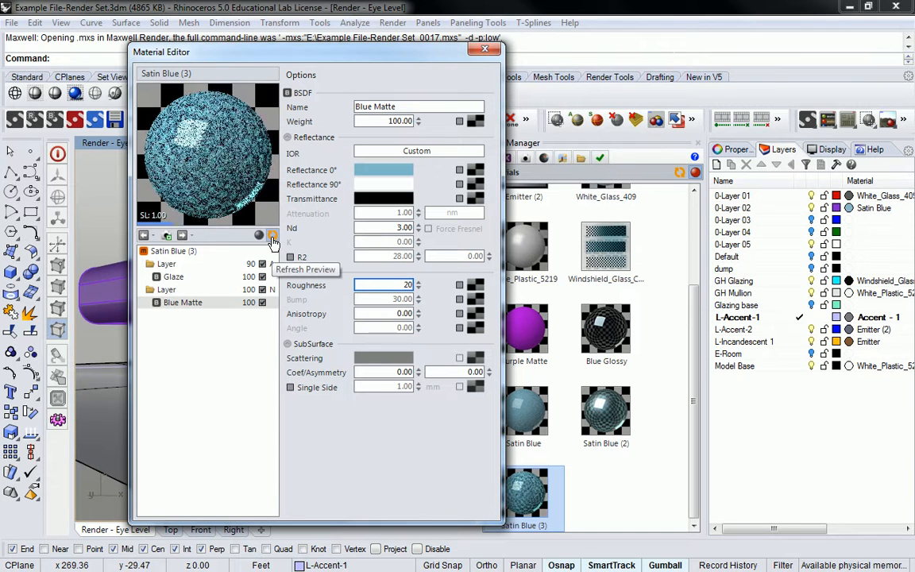
key(Tab)
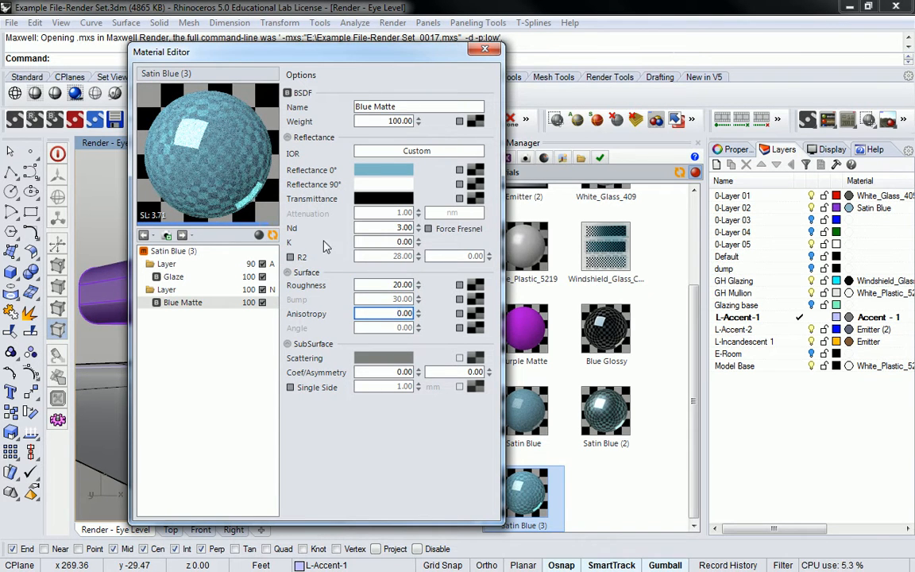
click(272, 237)
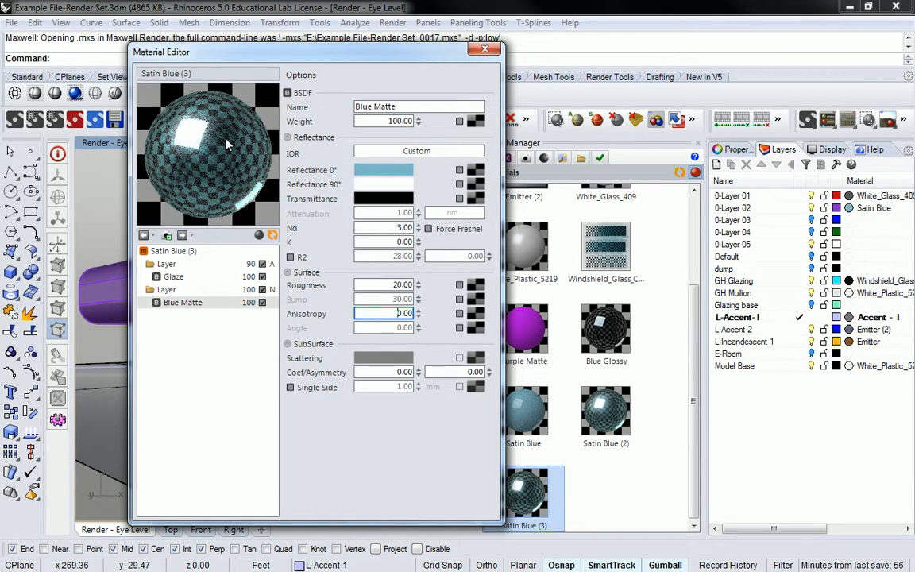
Try a Roughness of 50 on the Blue Matte BSDF and check the preview
drag(393, 284, 434, 281)
text(50)
key(Tab)
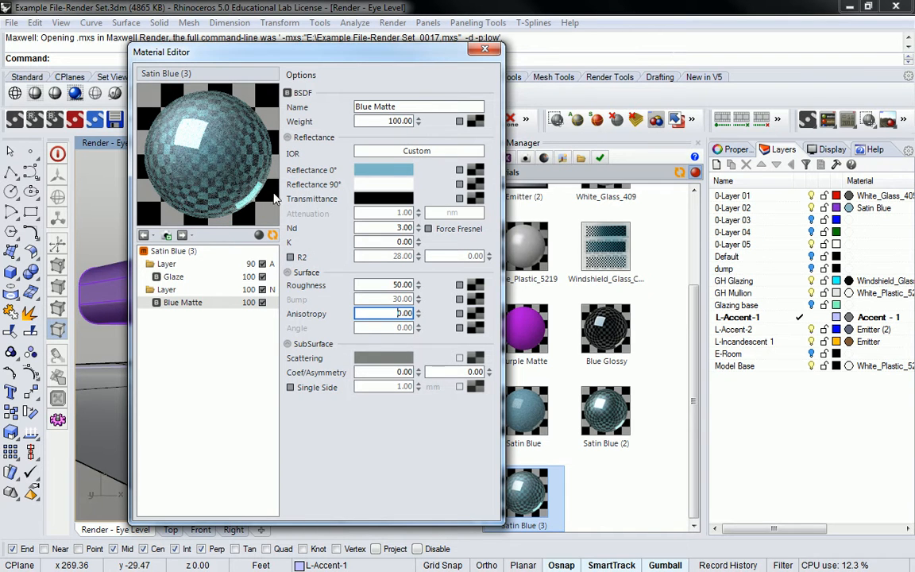
Try a Roughness of 25 on the Blue Matte BSDF and refresh the preview
drag(389, 286, 431, 286)
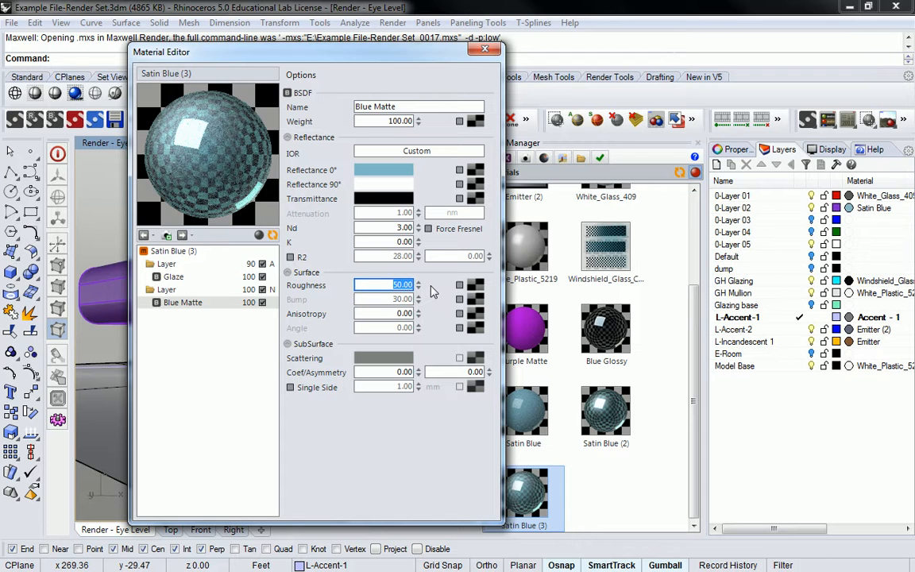
text(25)
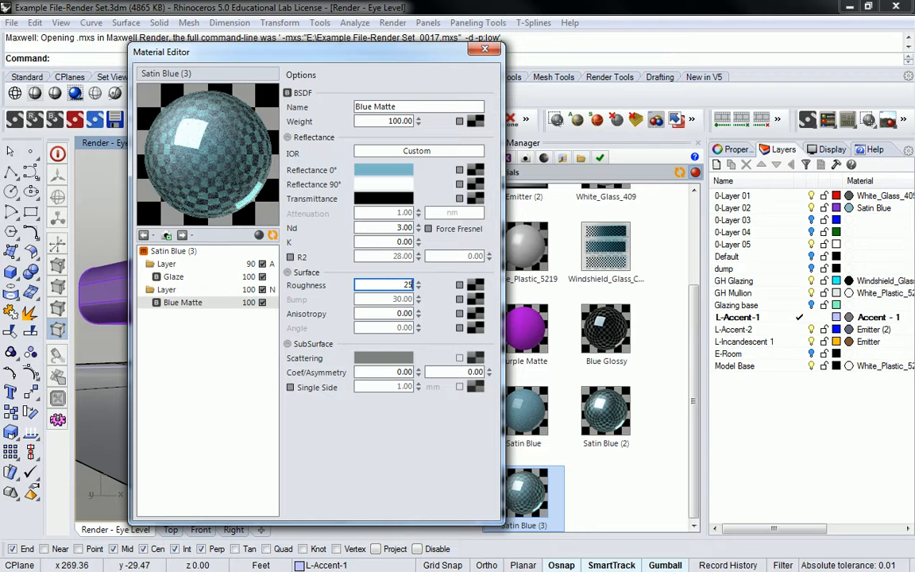
click(273, 235)
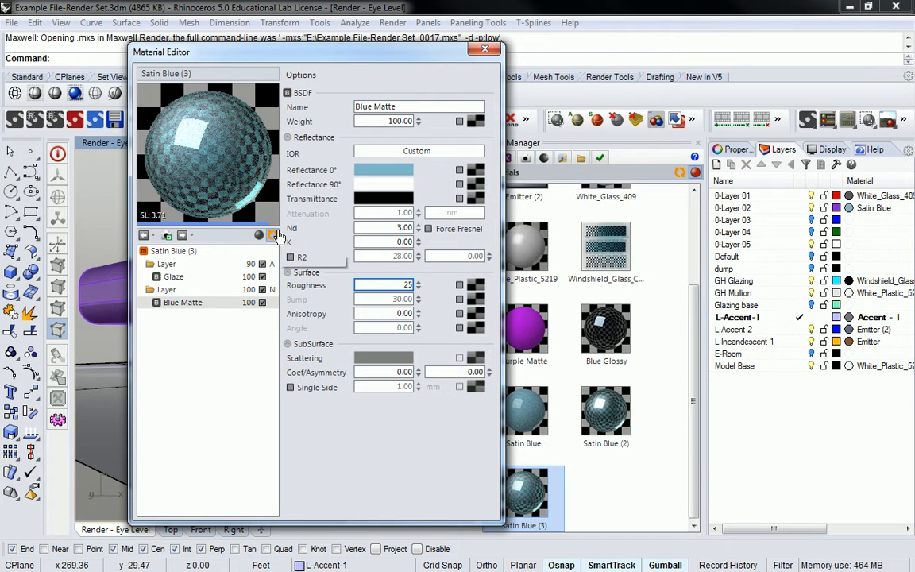
Try an Opacity of 100 on the layer holding the Glaze and check the preview
click(268, 264)
double_click(394, 121)
text(100)
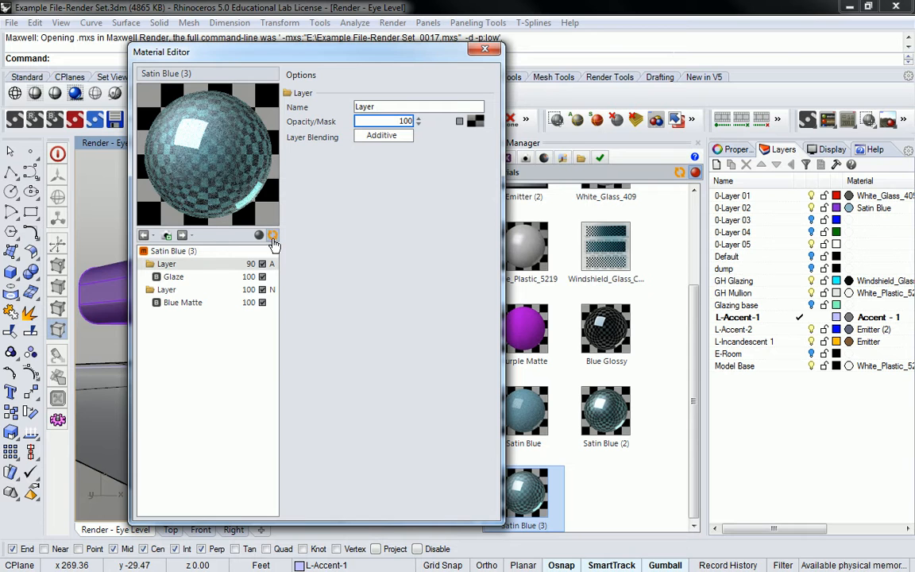
click(400, 107)
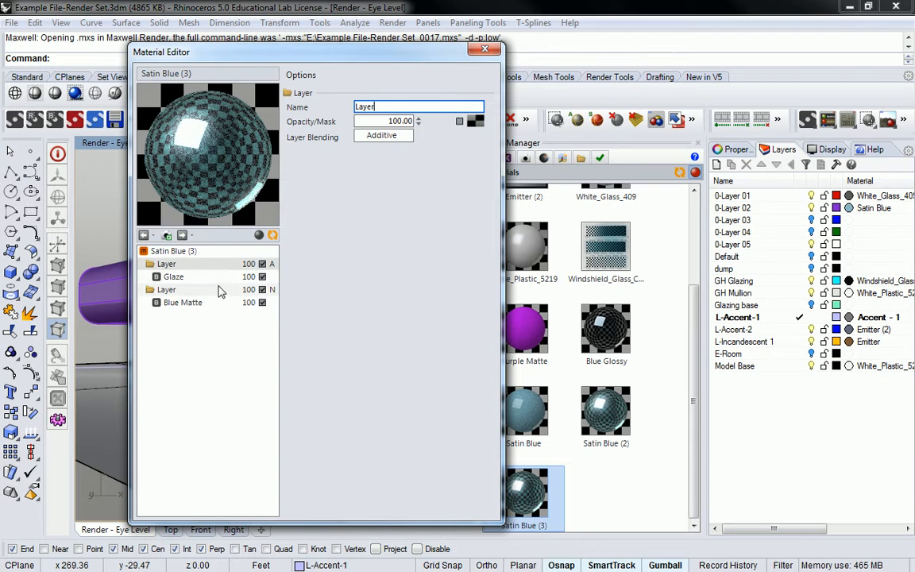
Set the Glaze layer's Opacity to 75 and refresh the preview
click(390, 121)
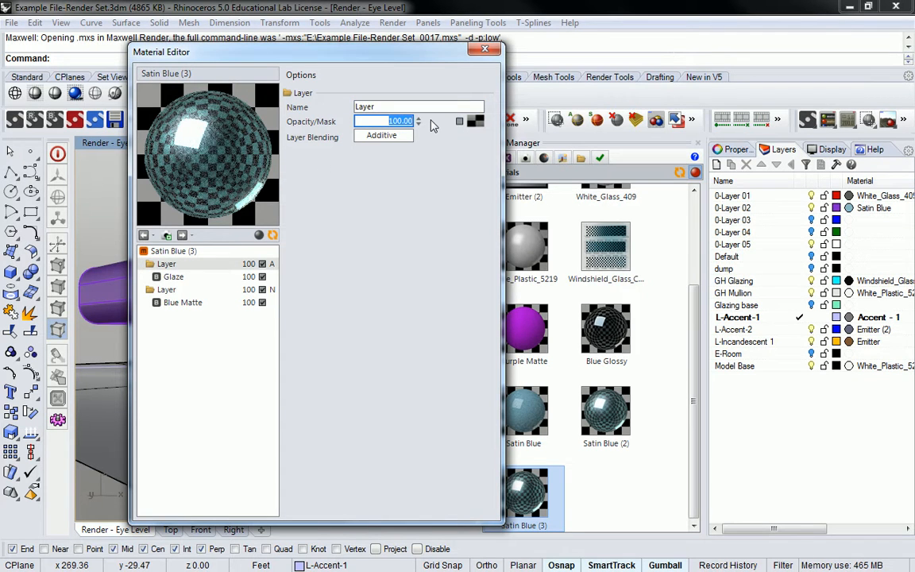
text(75)
click(228, 269)
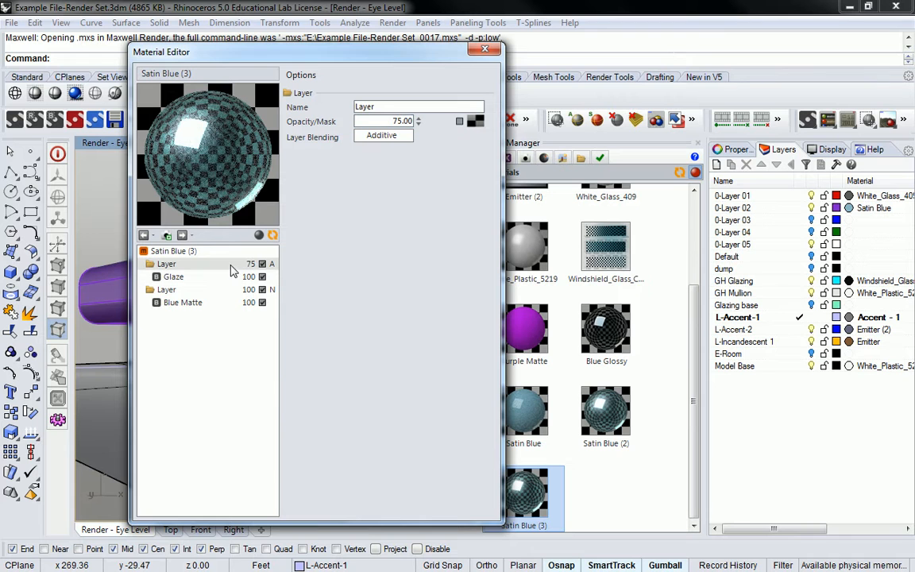
click(274, 236)
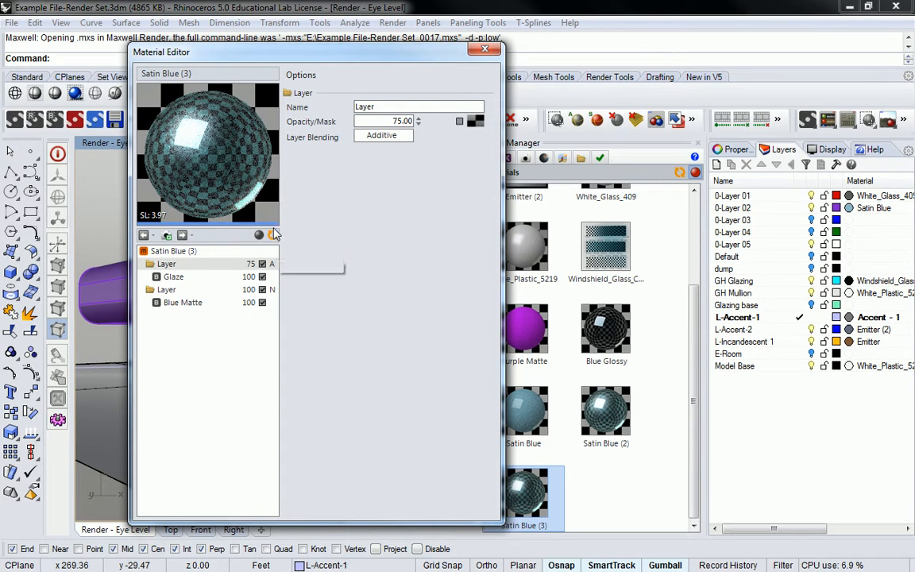
click(393, 119)
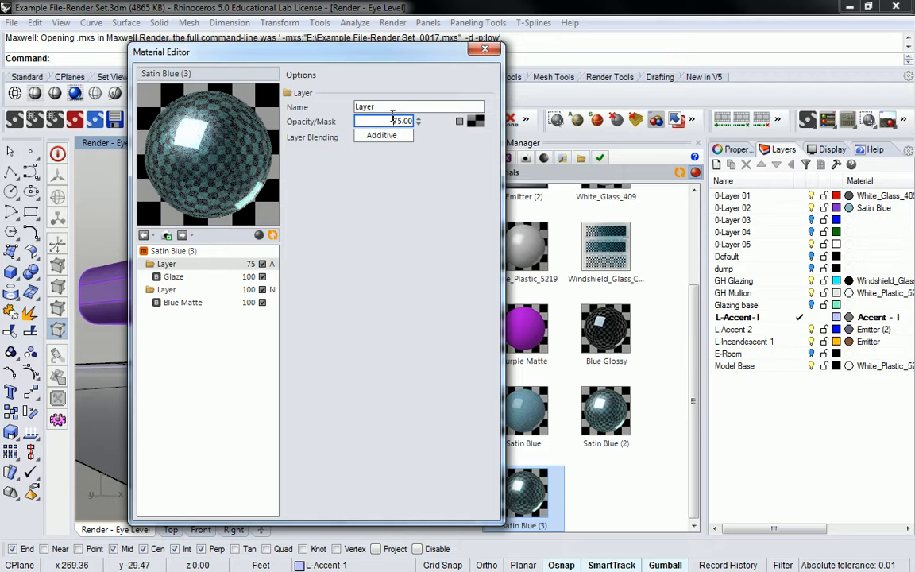
Set the Roughness of the Blue Matte BSDF to 35 and refresh the preview
click(197, 303)
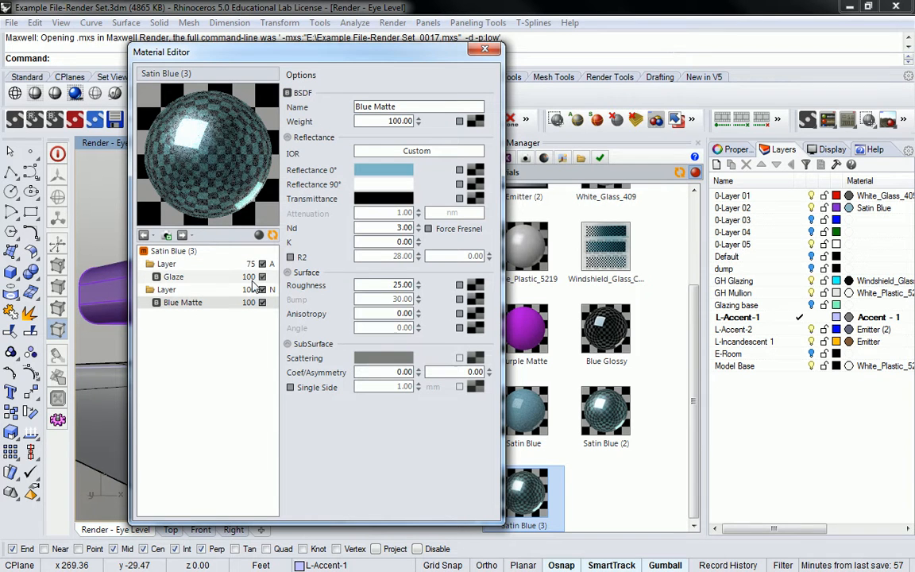
double_click(384, 285)
text(35)
click(402, 106)
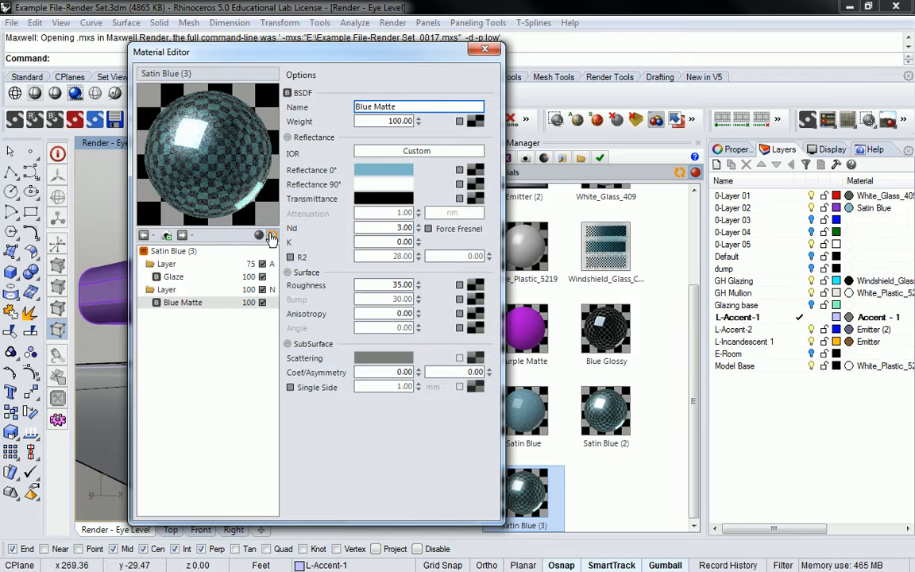
click(270, 238)
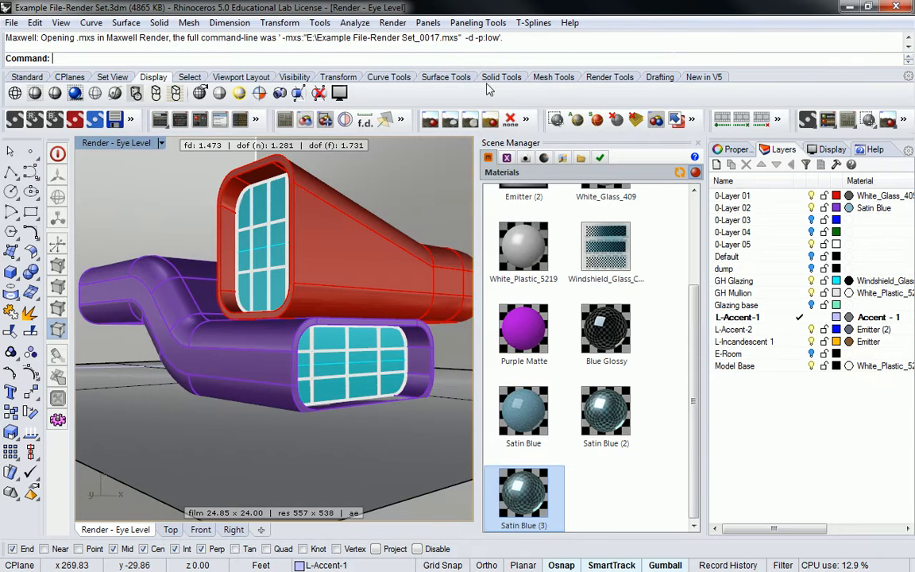
Apply the Satin Blue (3) material to 0-Layer 02 and start a Maxwell render of the Eye Level view
click(484, 49)
drag(630, 407, 761, 207)
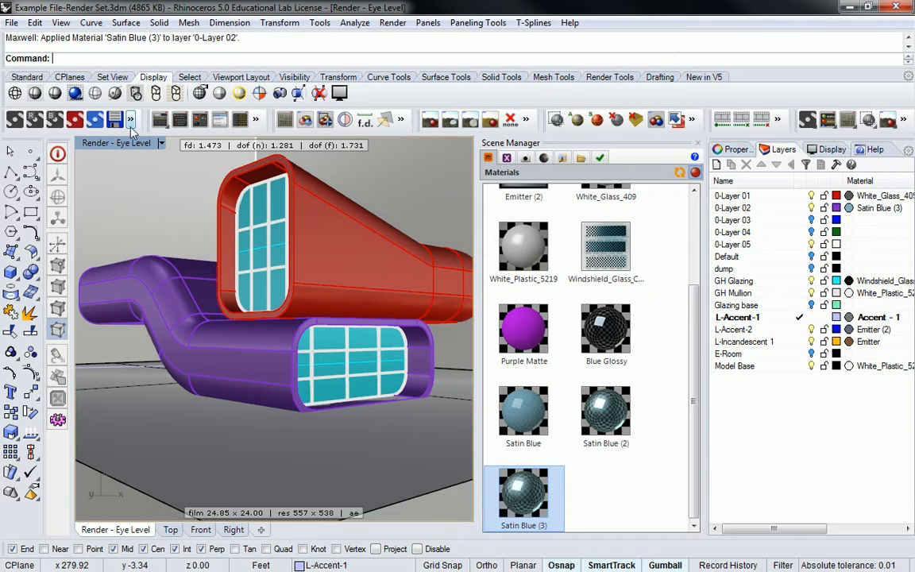
click(15, 119)
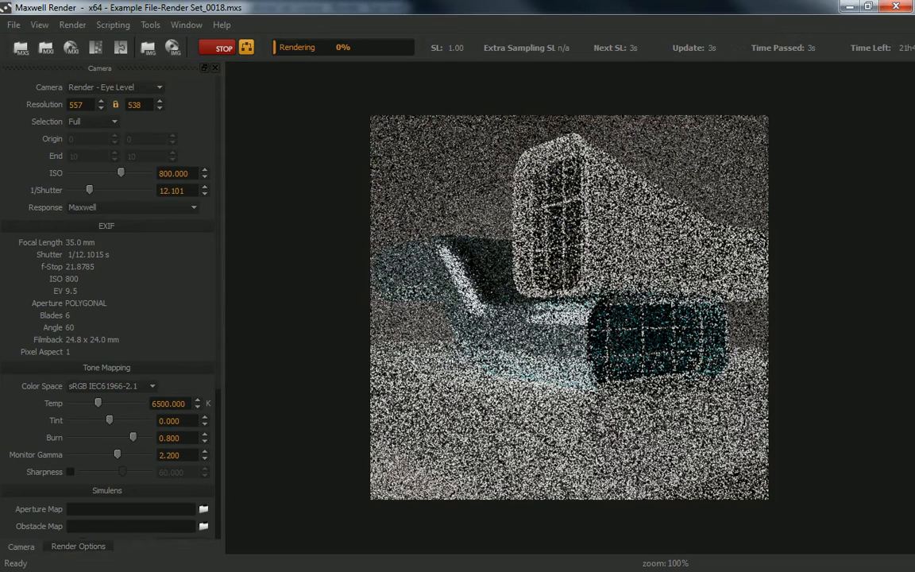
Adjust the exposure of the running render to ISO 303 and a shutter value of 32 in Maxwell Render
drag(121, 172, 125, 173)
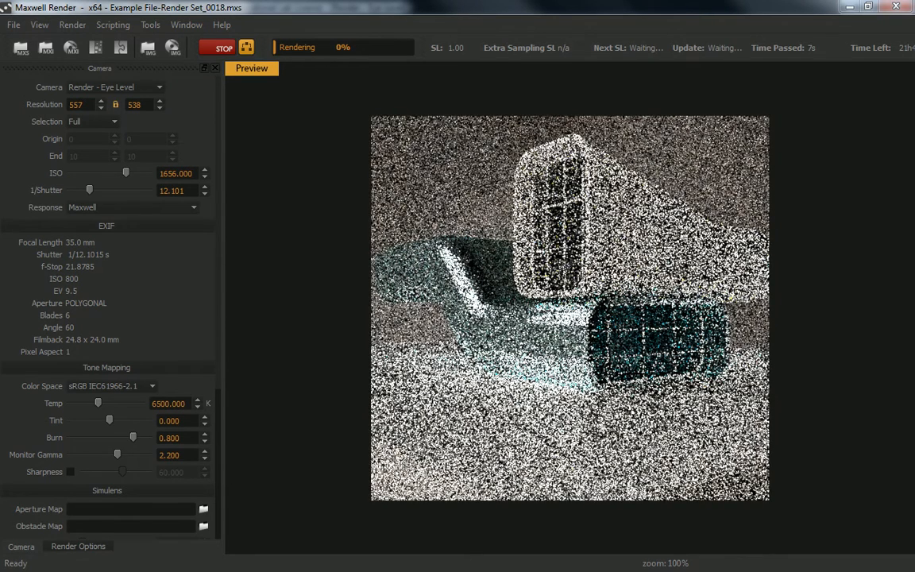
drag(89, 190, 113, 173)
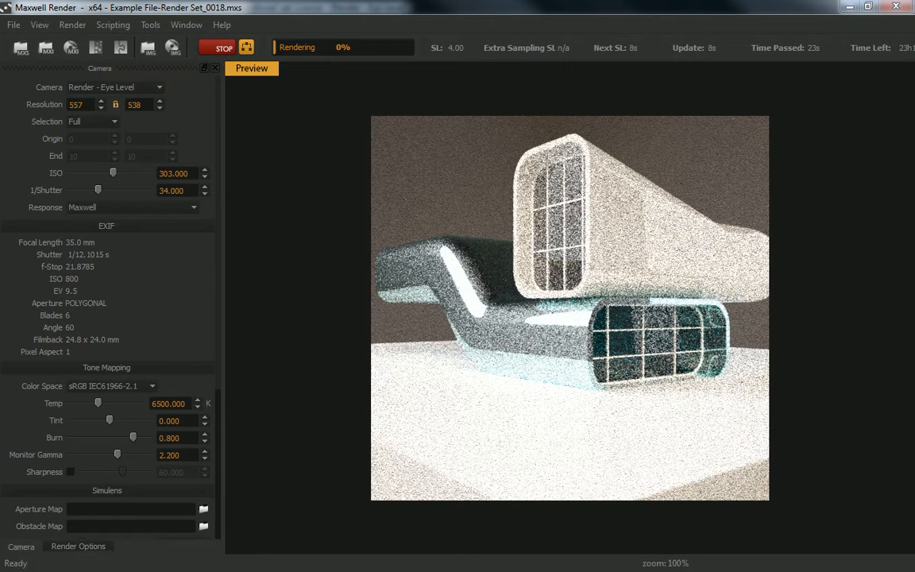
drag(96, 190, 103, 190)
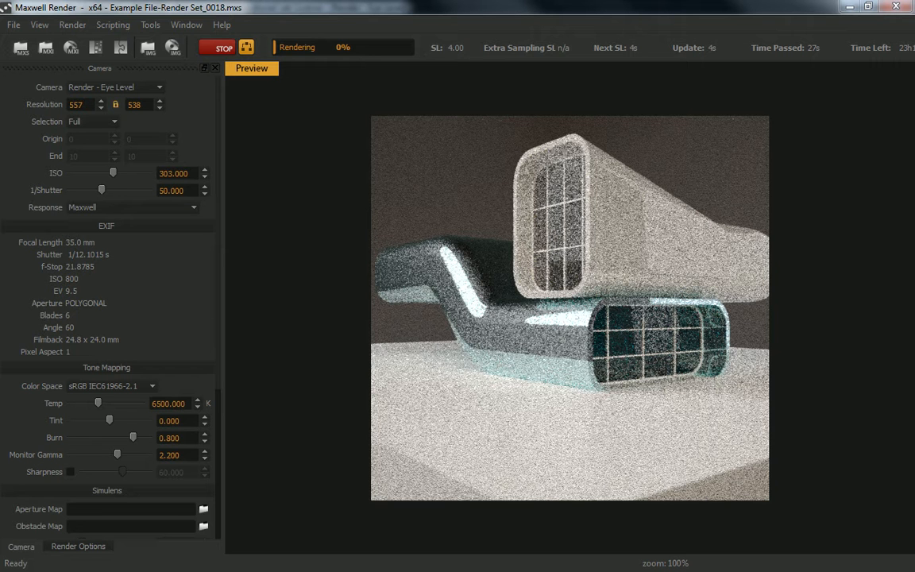
drag(100, 190, 97, 190)
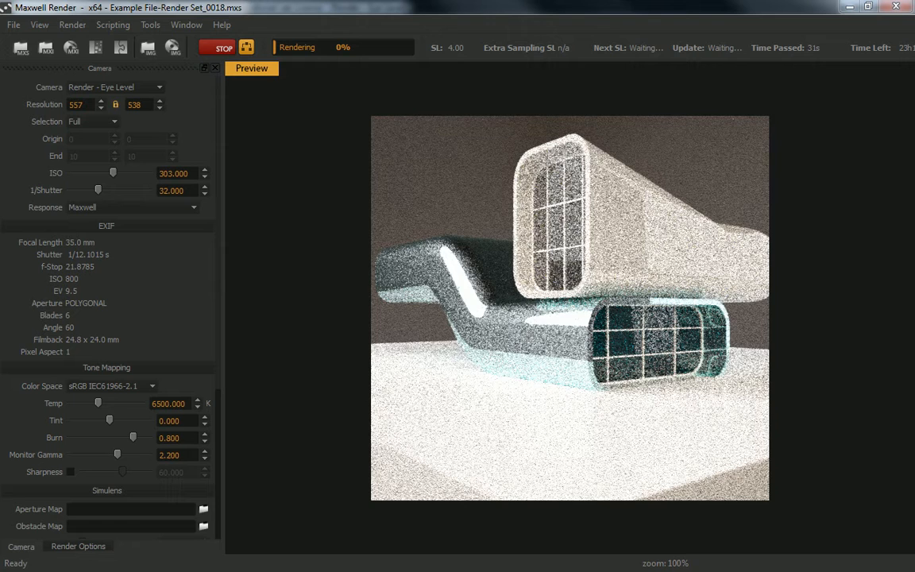